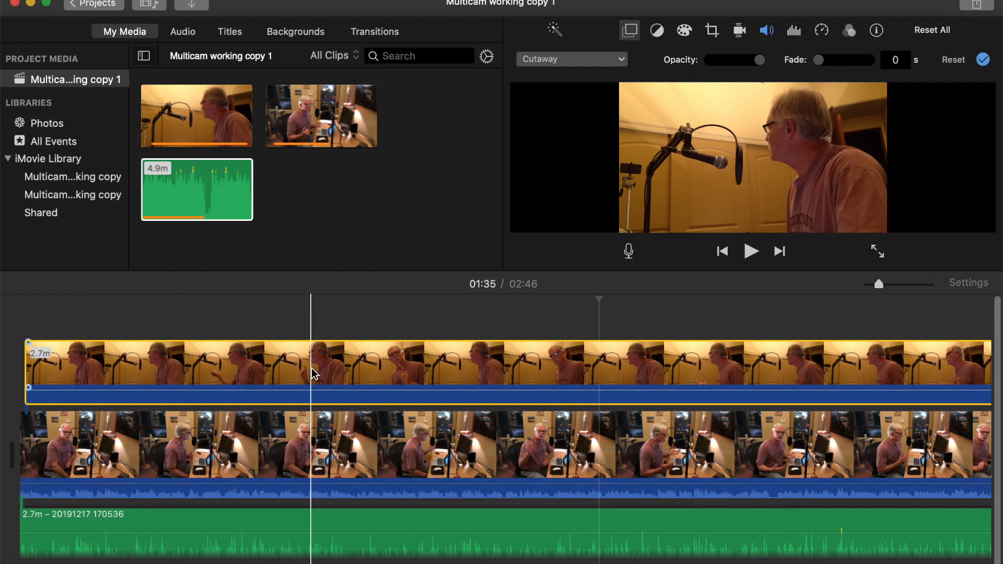
- Mute the audio of the main video clip below the cutaway
{"action": "left_click", "coordinate": [332, 473]}
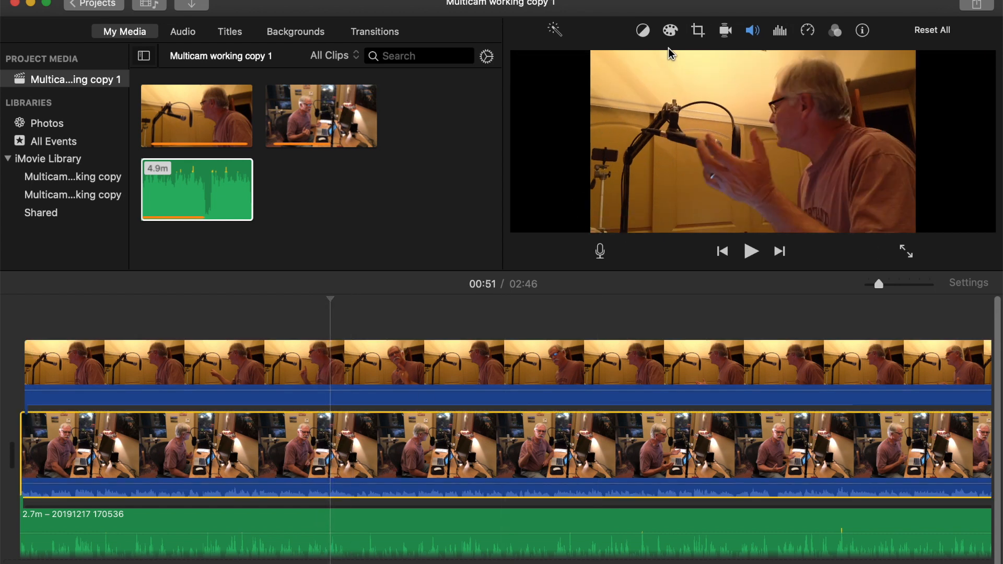
{"action": "left_click", "coordinate": [753, 32]}
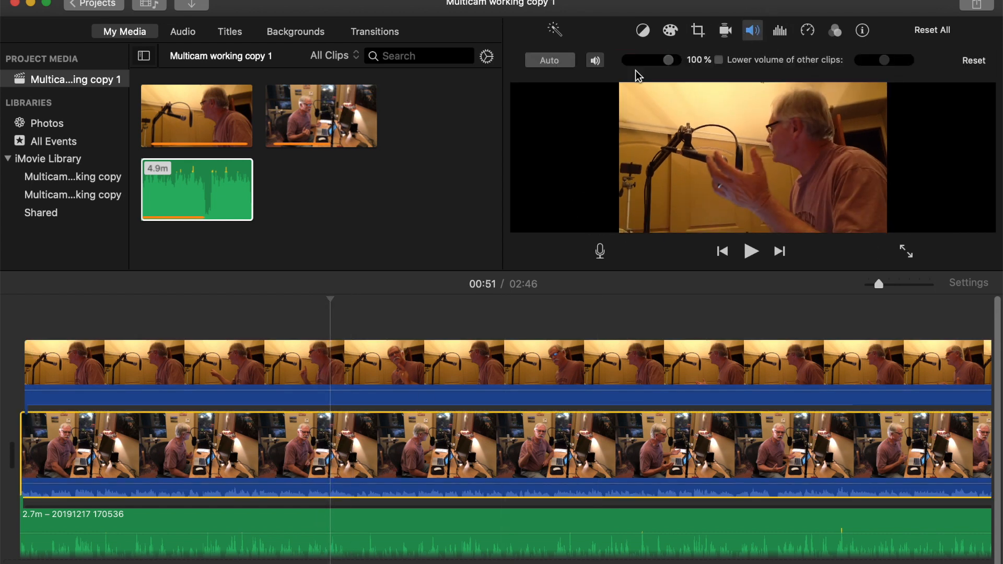
{"action": "left_click", "coordinate": [597, 61]}
{"action": "left_click", "coordinate": [468, 321]}
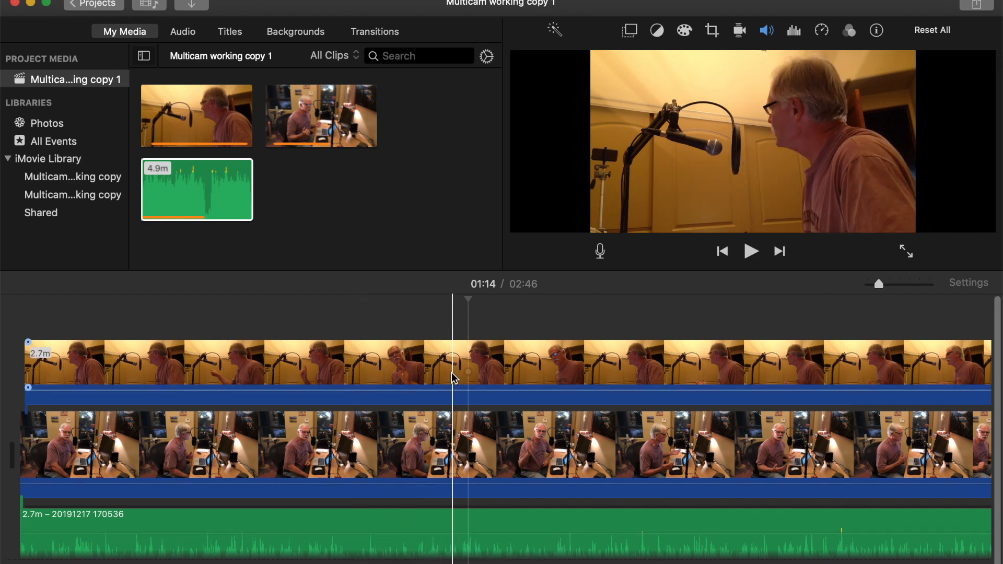
- Set the upper side-camera clip's overlay to Picture in Picture and enlarge the inset in the preview
{"action": "left_click", "coordinate": [448, 371]}
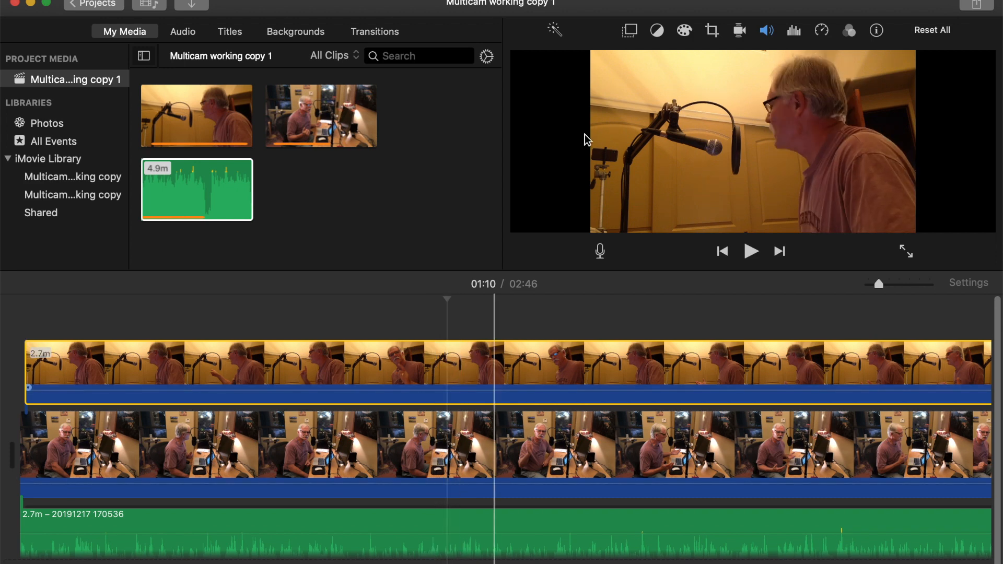
{"action": "left_click", "coordinate": [630, 31]}
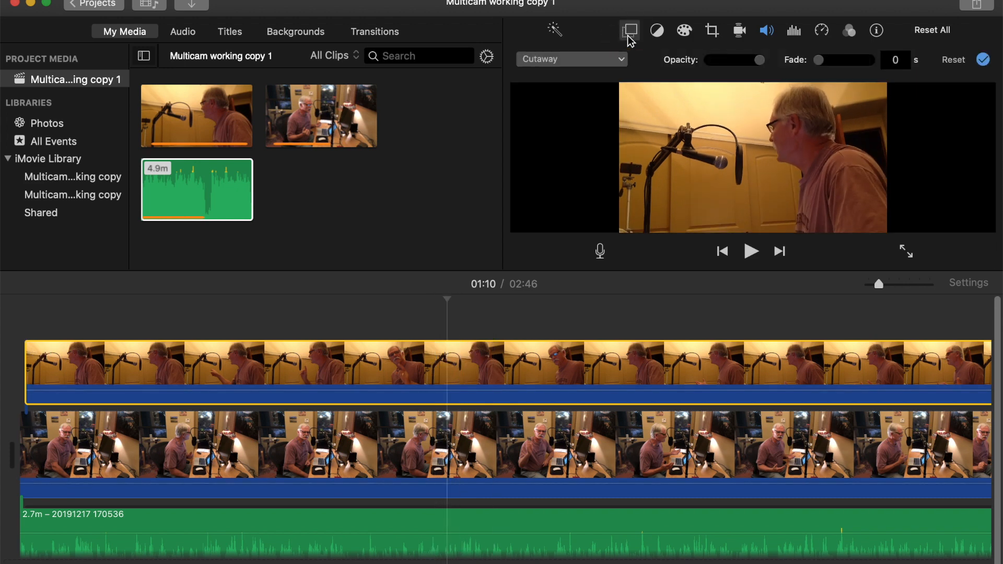
{"action": "left_click", "coordinate": [619, 60]}
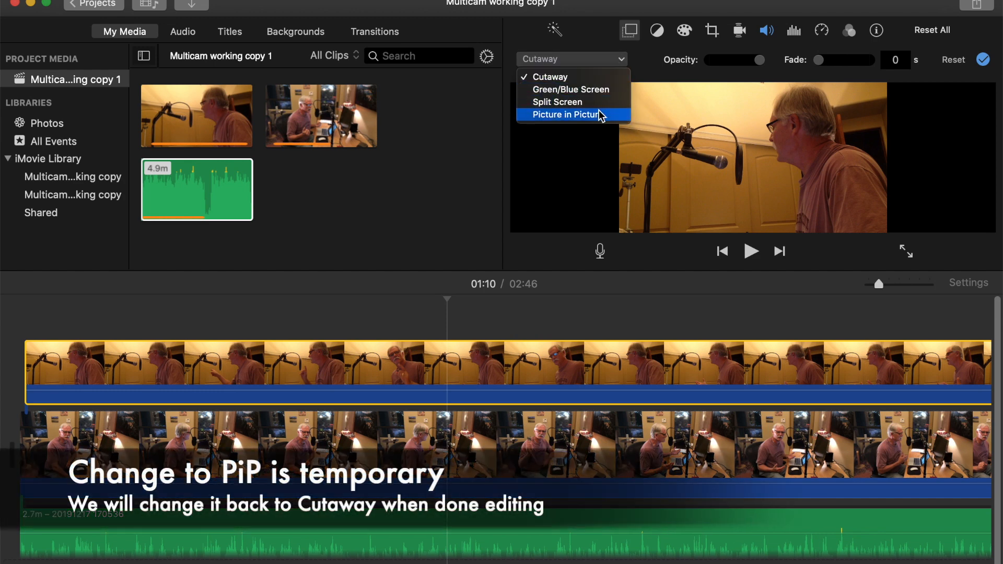
{"action": "left_click", "coordinate": [599, 115]}
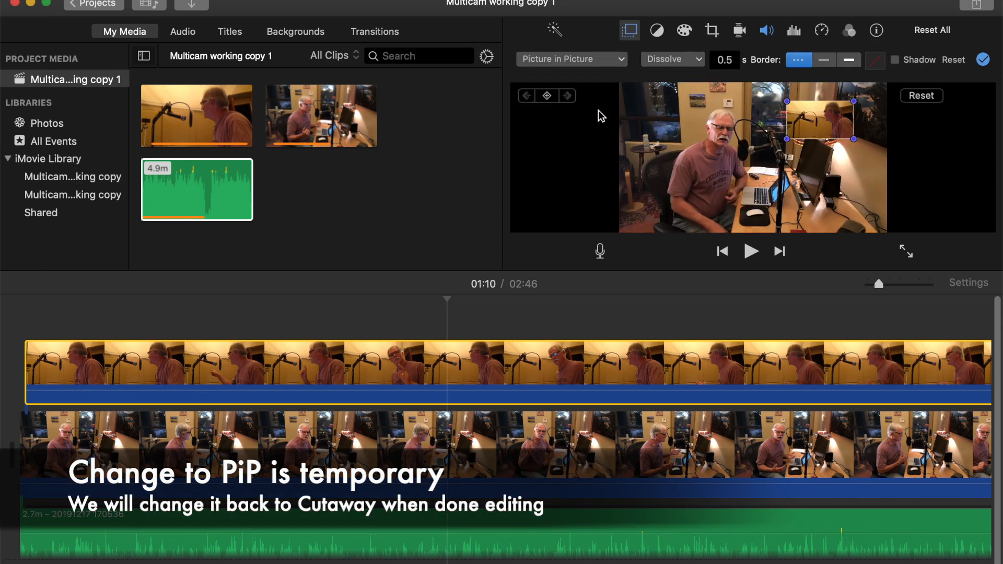
{"action": "left_click_drag", "start_coordinate": [854, 140], "coordinate": [912, 173]}
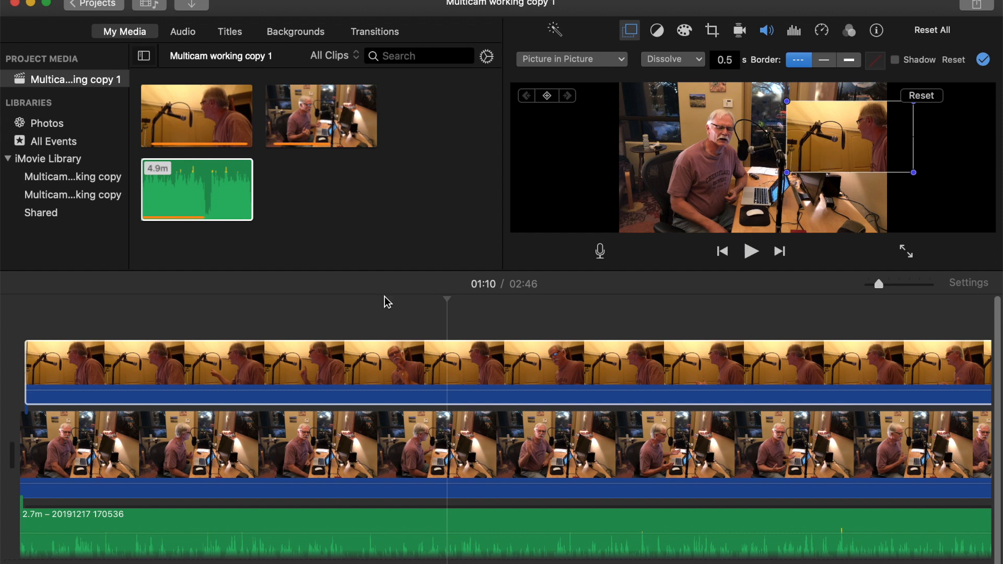
- Add markers on the side-camera clip at its first four camera-switch points, including 01:07, 01:40 and 01:45
{"action": "left_click", "coordinate": [214, 322]}
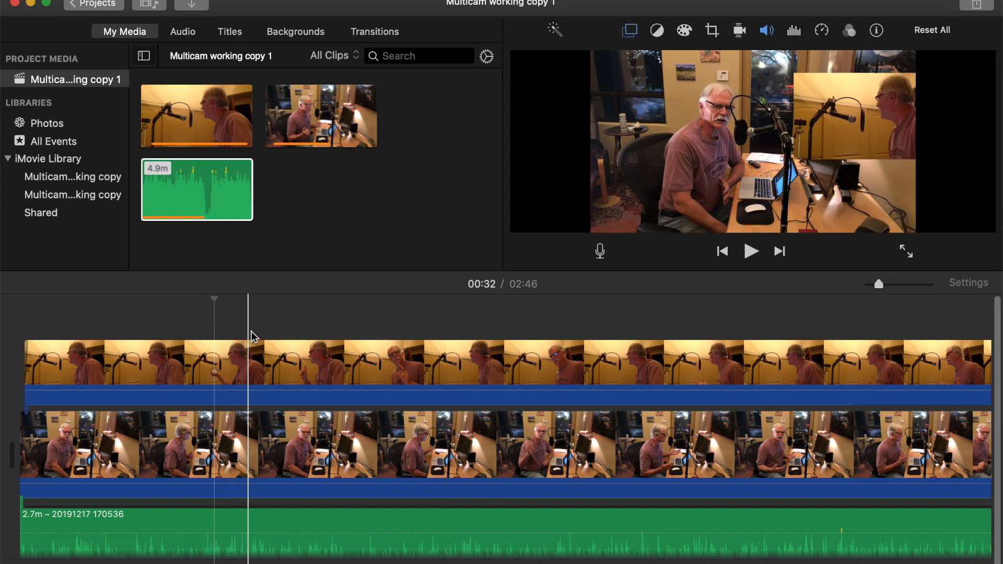
{"action": "left_click", "coordinate": [342, 349]}
{"action": "key", "text": "m"}
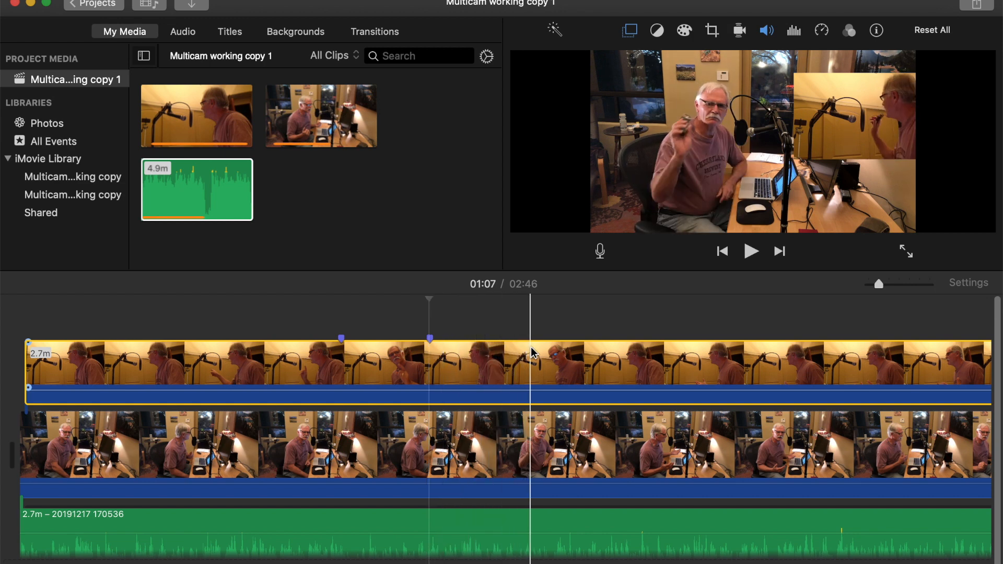
{"action": "left_click", "coordinate": [629, 357]}
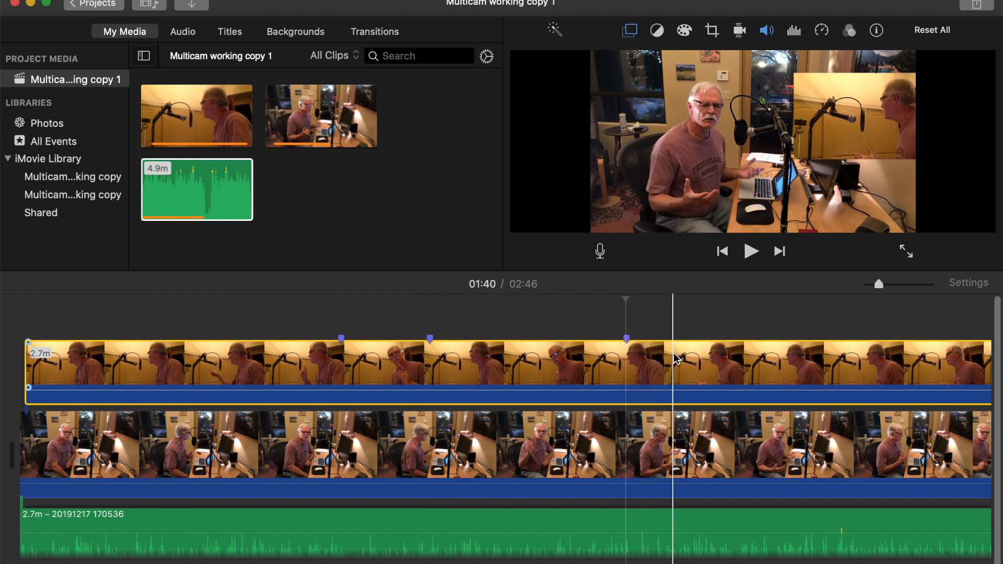
{"action": "left_click", "coordinate": [657, 359]}
{"action": "key", "text": "m"}
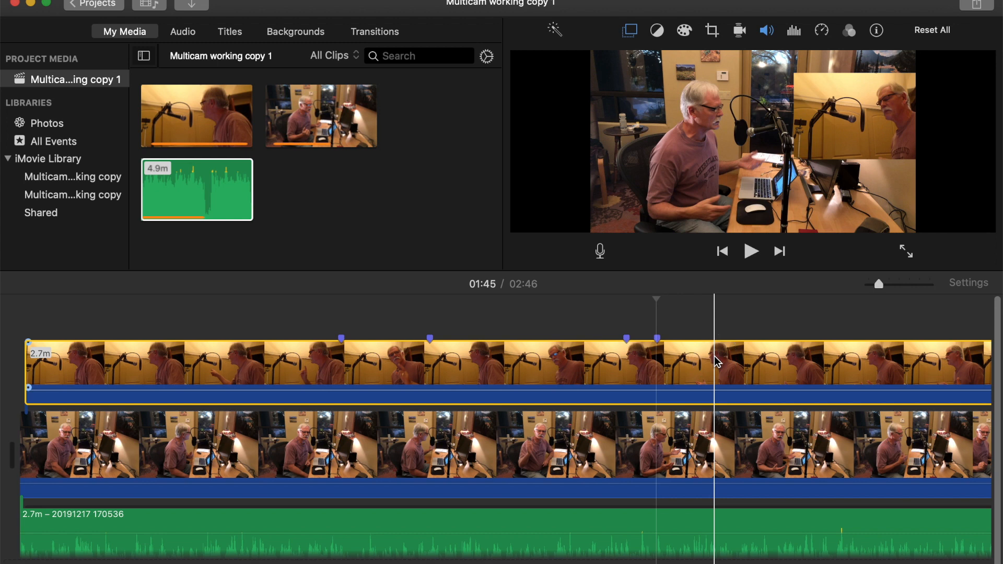
- Add markers on the side-camera clip at the remaining camera-switch points, 01:54, 01:59, 02:22 and 02:26
{"action": "key", "text": "m"}
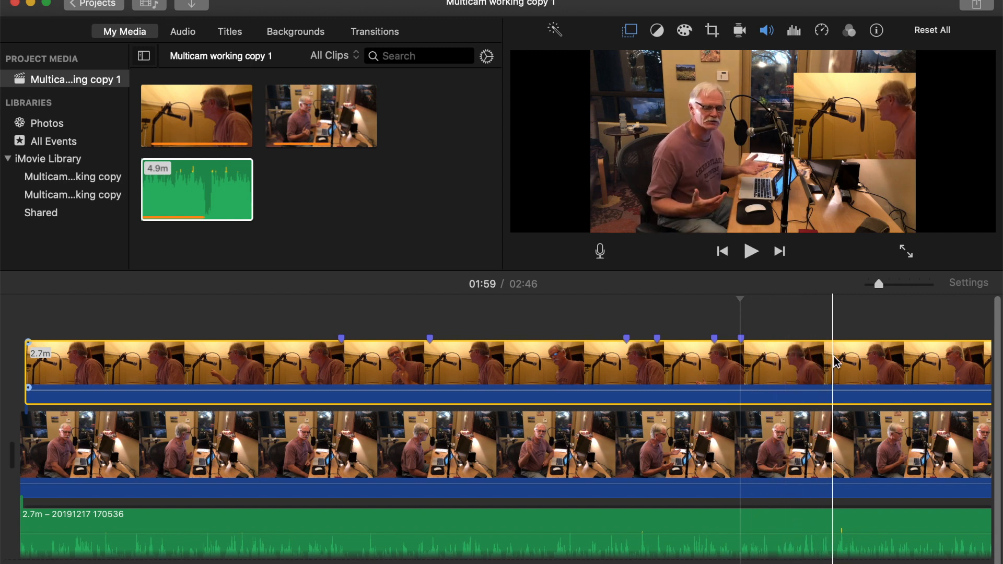
{"action": "left_click", "coordinate": [880, 371]}
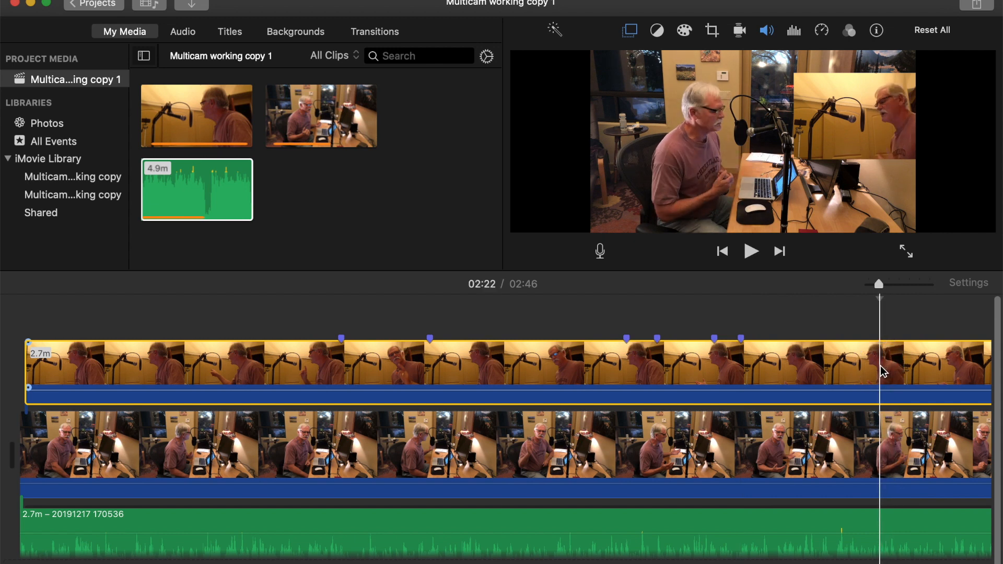
{"action": "left_click", "coordinate": [910, 372]}
{"action": "key", "text": "m"}
{"action": "scroll", "coordinate": [914, 372], "scroll_direction": "right", "scroll_amount": 3}
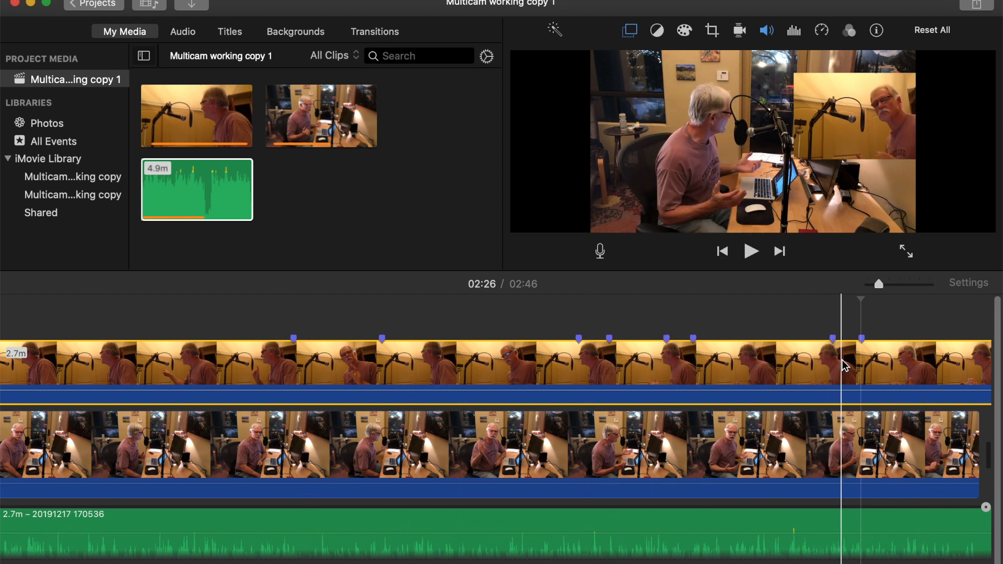
- Delete the side-camera clip's sections before the first marker and between the second and third markers
{"action": "scroll", "coordinate": [460, 383], "scroll_direction": "left", "scroll_amount": 5}
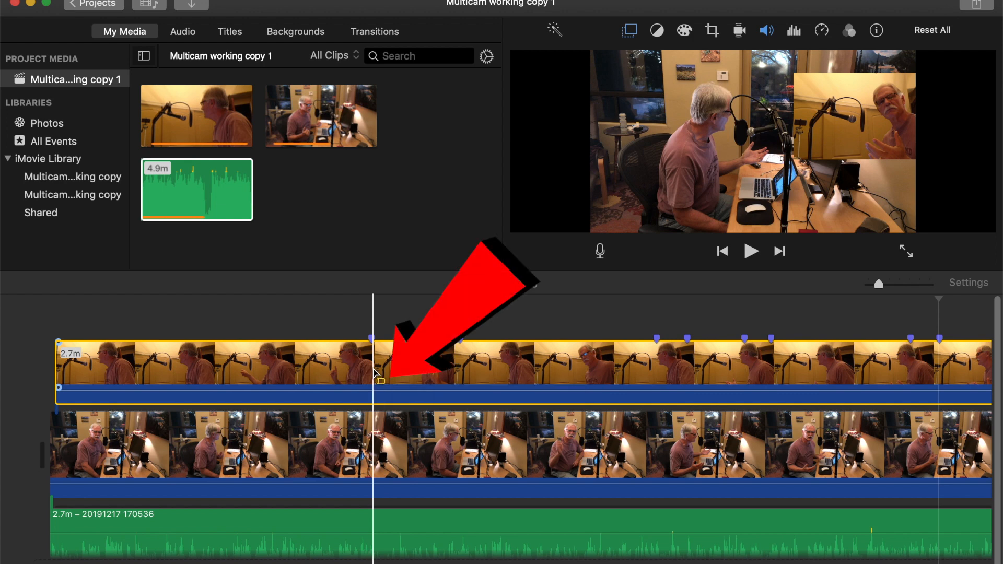
{"action": "left_click_drag", "start_coordinate": [374, 372], "coordinate": [23, 361]}
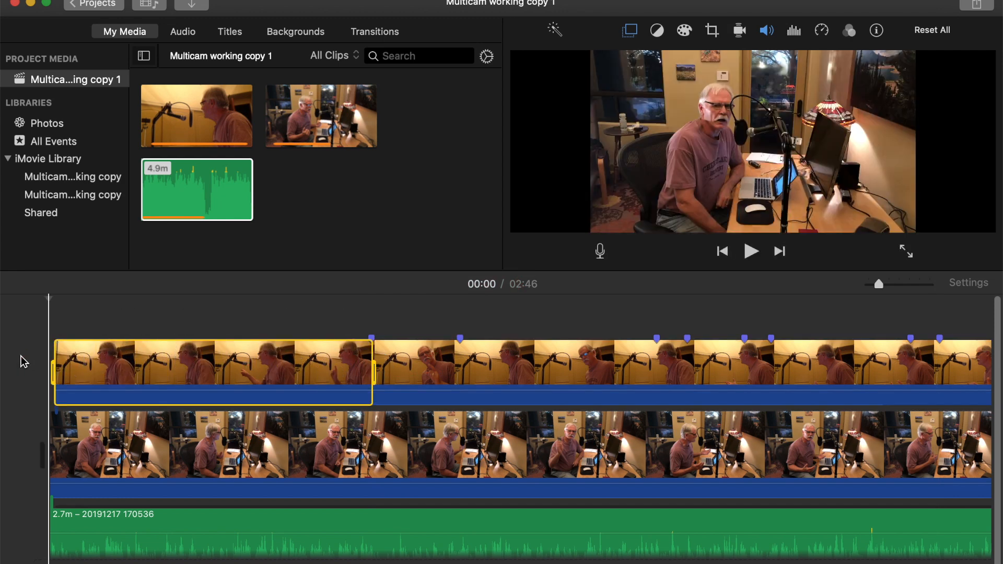
{"action": "key", "text": "Delete"}
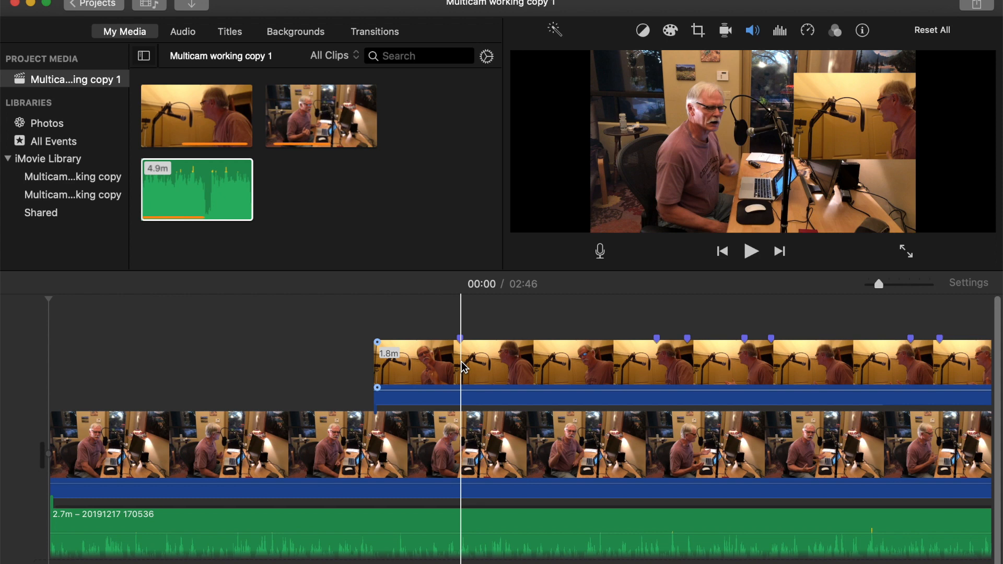
{"action": "mouse_move", "coordinate": [462, 367]}
{"action": "left_mouse_down"}
{"action": "mouse_move", "coordinate": [659, 369]}
{"action": "mouse_move", "coordinate": [657, 378]}
{"action": "left_mouse_up"}
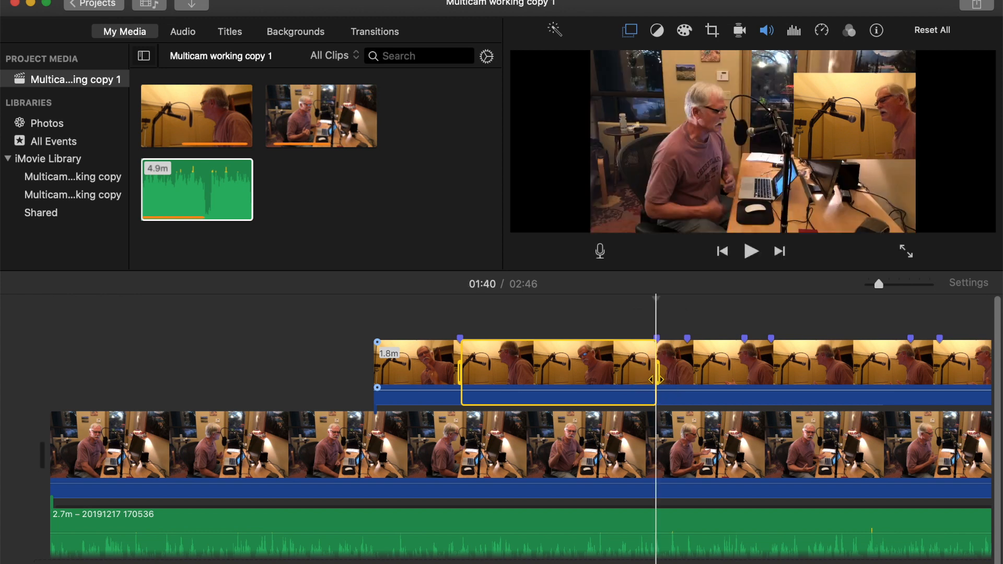
{"action": "key", "text": "Delete"}
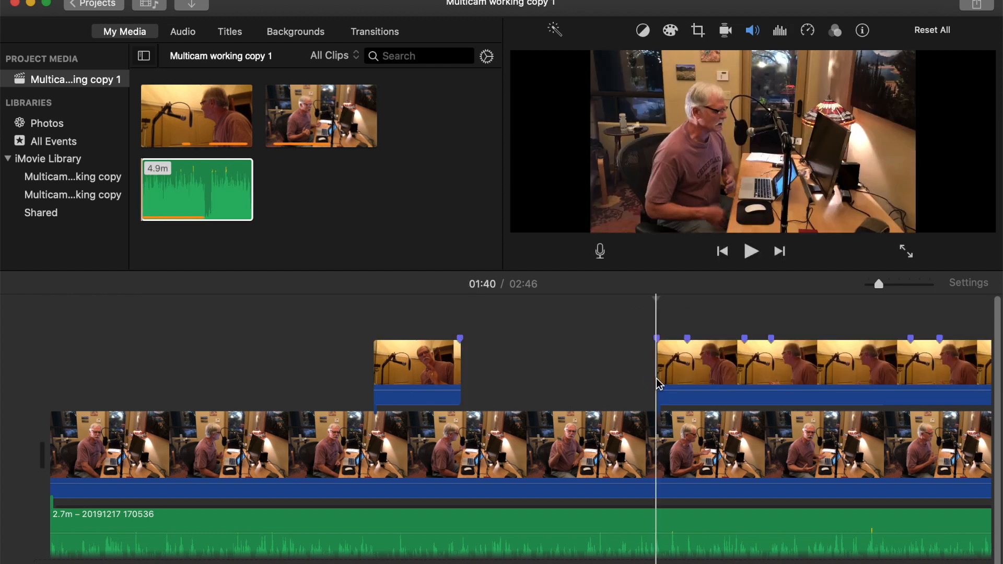
- Delete the side-camera sections between the fourth and fifth markers and between the sixth and seventh markers
{"action": "left_click", "coordinate": [688, 379]}
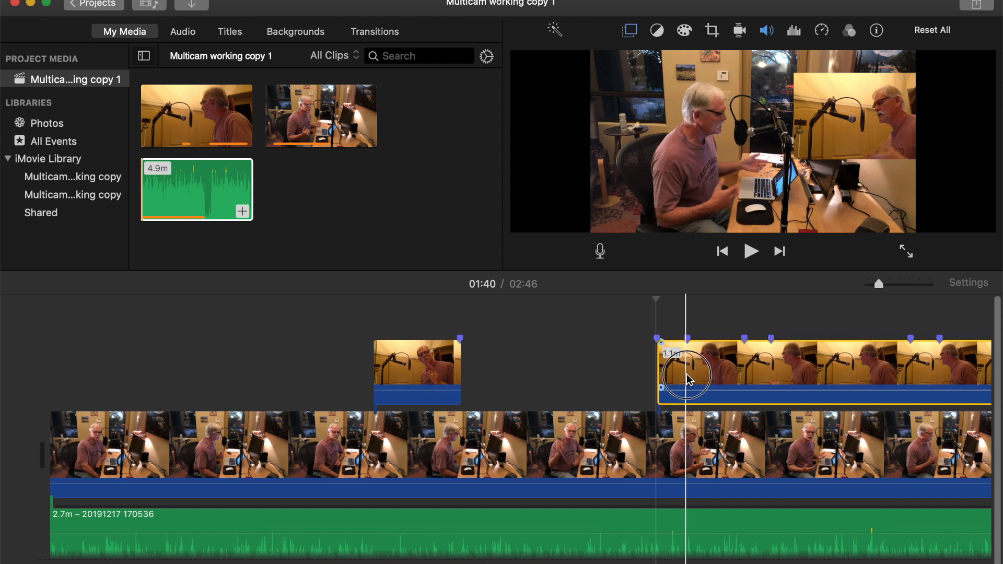
{"action": "left_click_drag", "start_coordinate": [687, 378], "coordinate": [742, 381]}
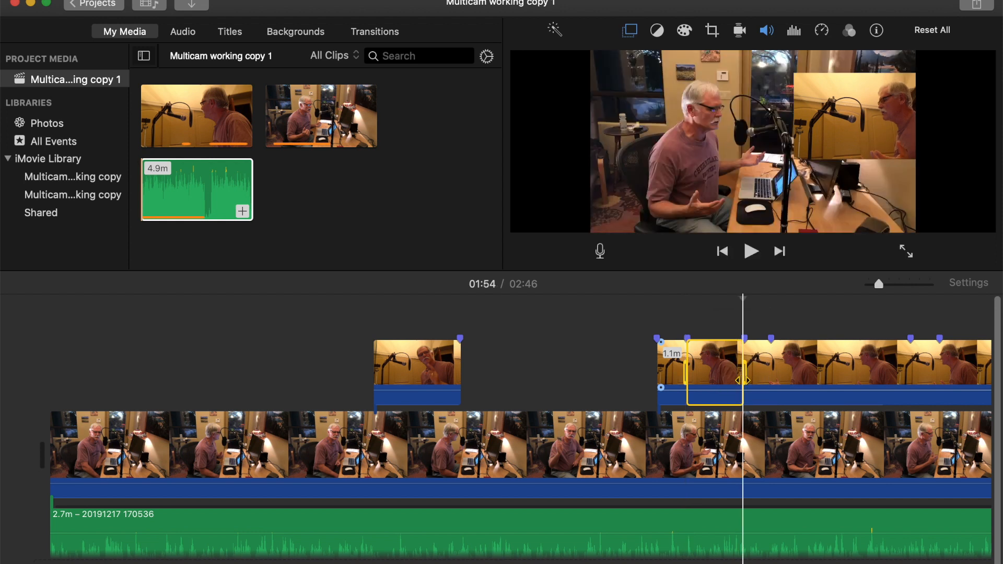
{"action": "key", "text": "Delete"}
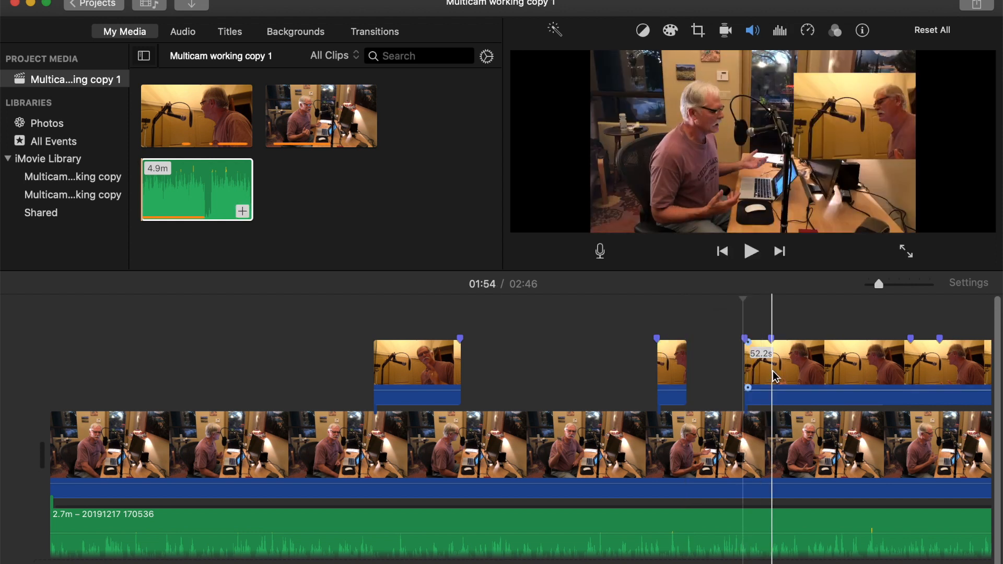
{"action": "left_click_drag", "start_coordinate": [773, 371], "coordinate": [910, 376]}
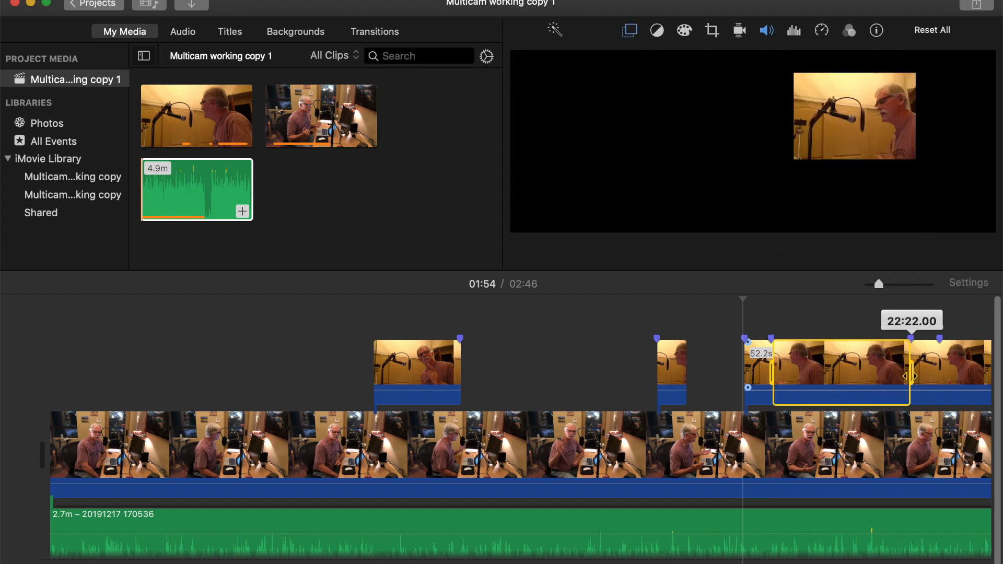
{"action": "left_click", "coordinate": [910, 376]}
{"action": "key", "text": "Delete"}
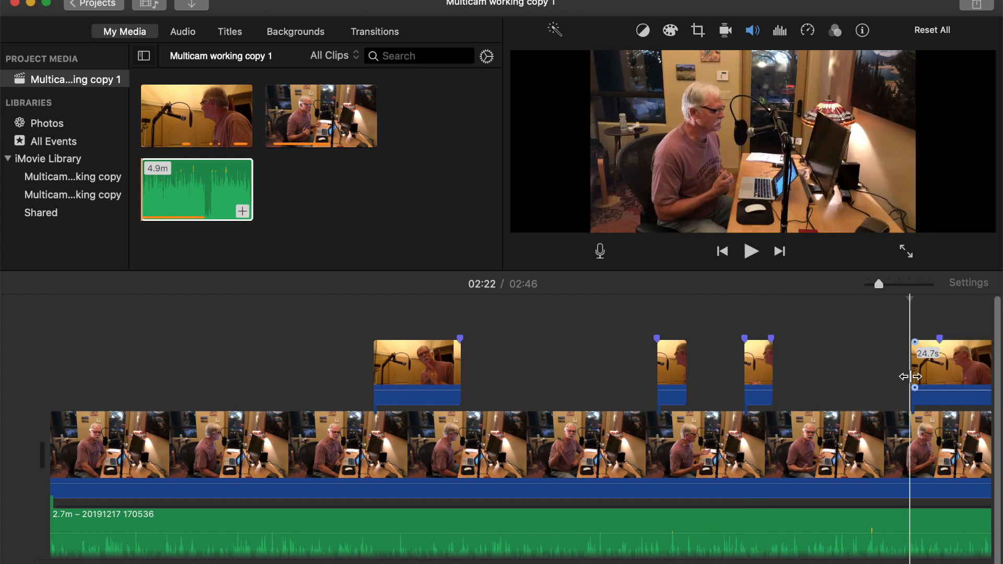
- Delete the remainder of the side-camera clip after the last marker
{"action": "scroll", "coordinate": [826, 557], "scroll_direction": "right", "scroll_amount": 8}
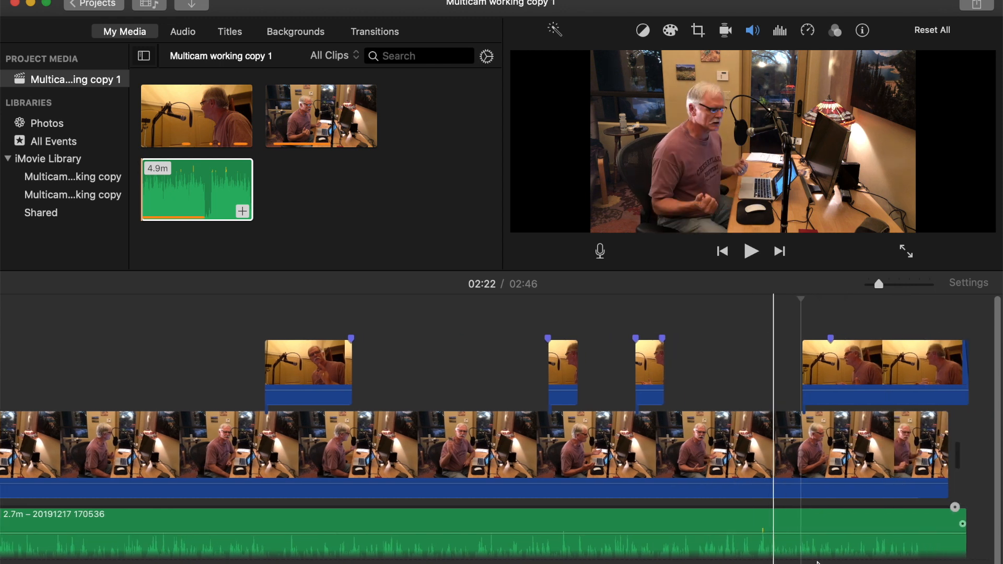
{"action": "left_click", "coordinate": [708, 382]}
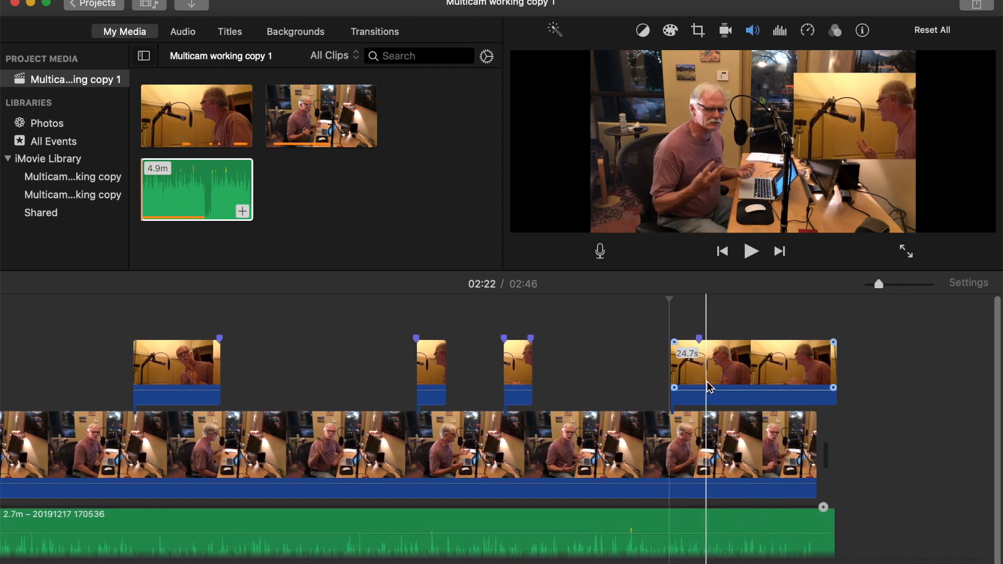
{"action": "left_click", "coordinate": [700, 380]}
{"action": "left_click_drag", "start_coordinate": [700, 384], "coordinate": [854, 389]}
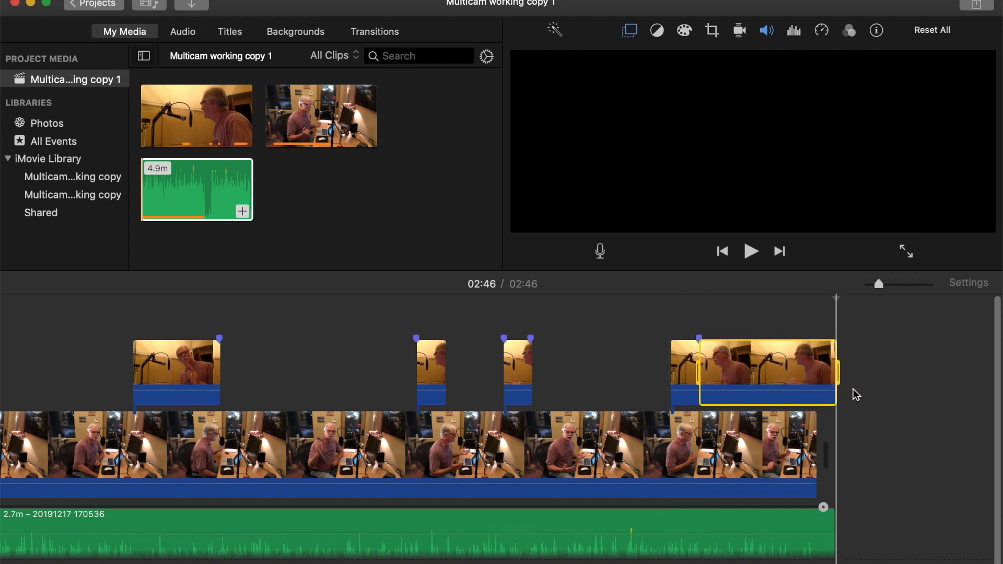
{"action": "key", "text": "Delete"}
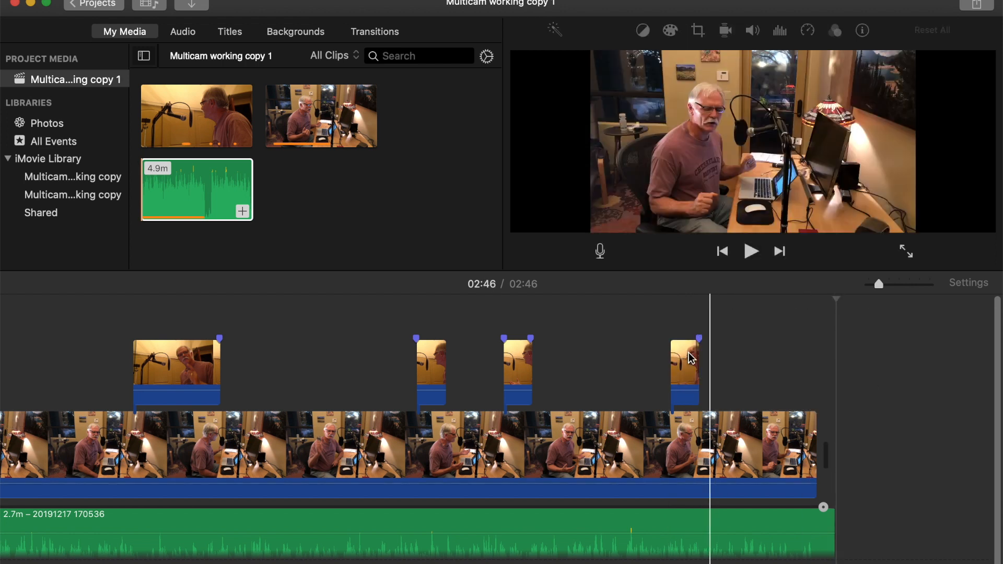
- Play the switch into the first side-camera segment and extend that segment's start slightly earlier to its marker
{"action": "left_click", "coordinate": [125, 359]}
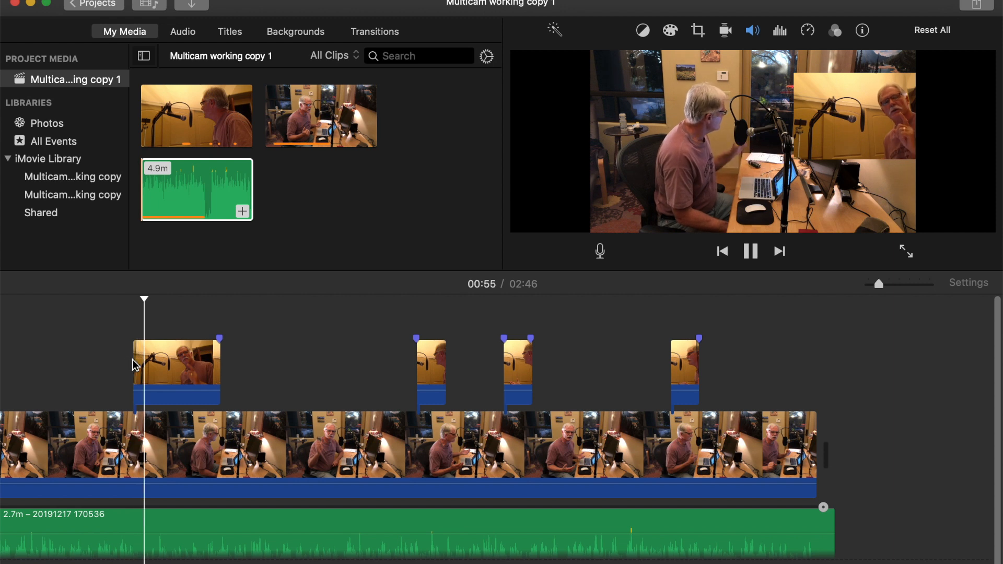
{"action": "left_click", "coordinate": [136, 359]}
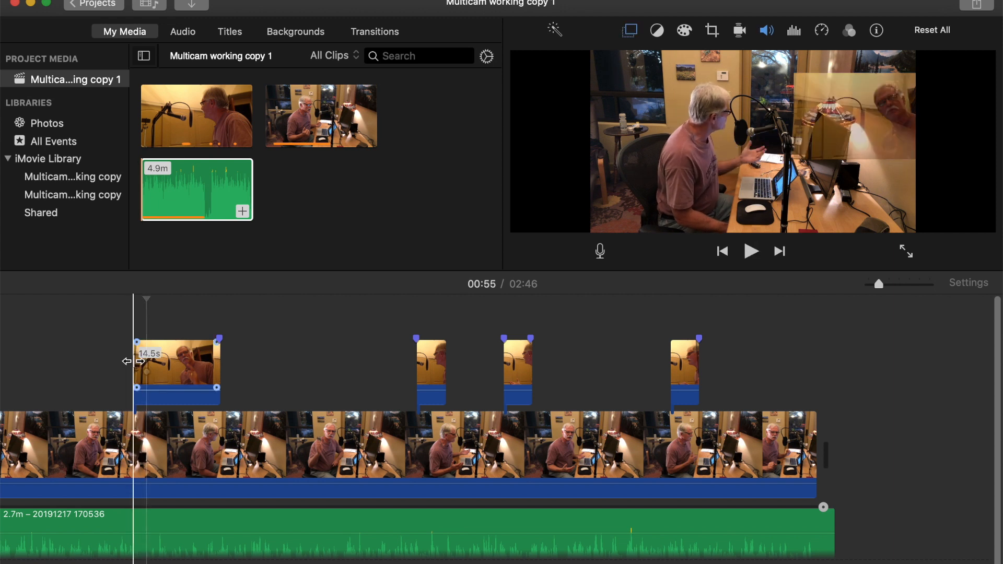
{"action": "left_click", "coordinate": [135, 362]}
{"action": "left_click_drag", "start_coordinate": [137, 362], "coordinate": [131, 363]}
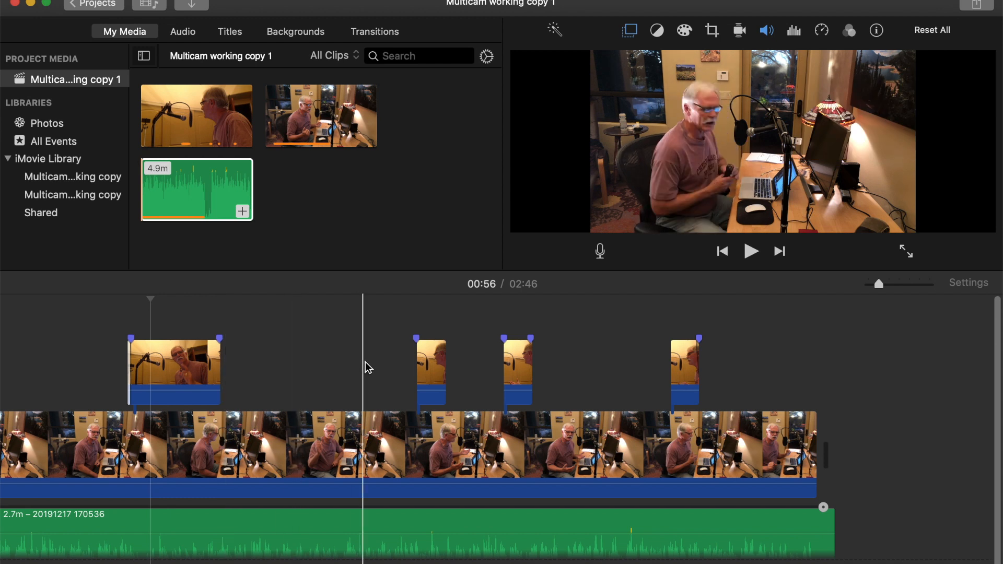
- Play from 01:37 to check the switch into the second side-camera segment
{"action": "left_click", "coordinate": [403, 369]}
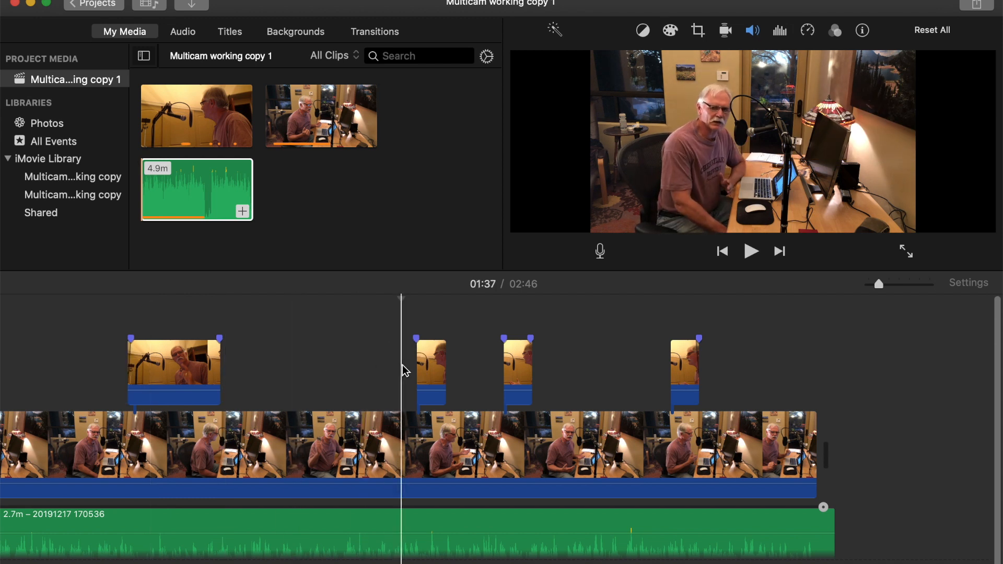
{"action": "key", "text": "space"}
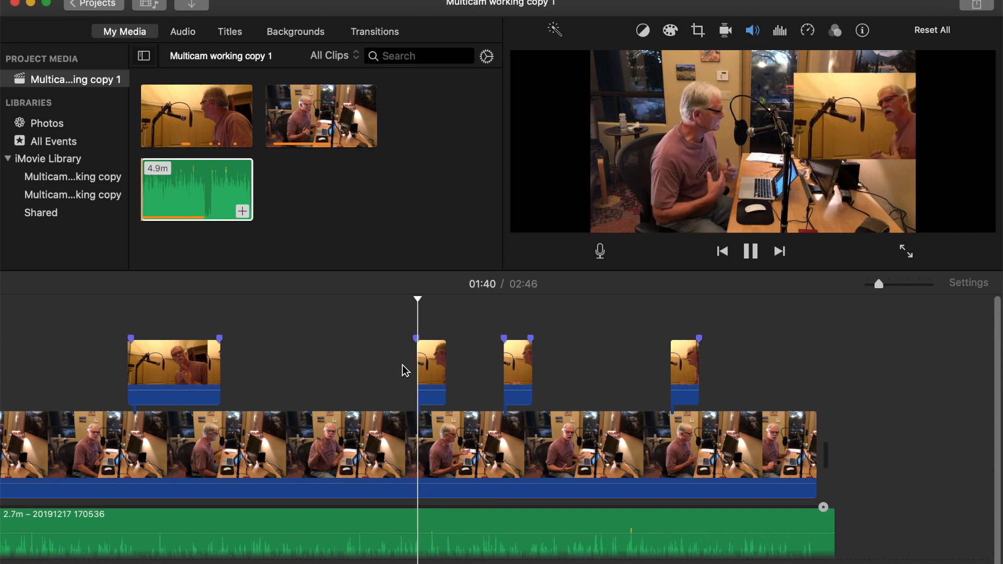
{"action": "left_click", "coordinate": [444, 361]}
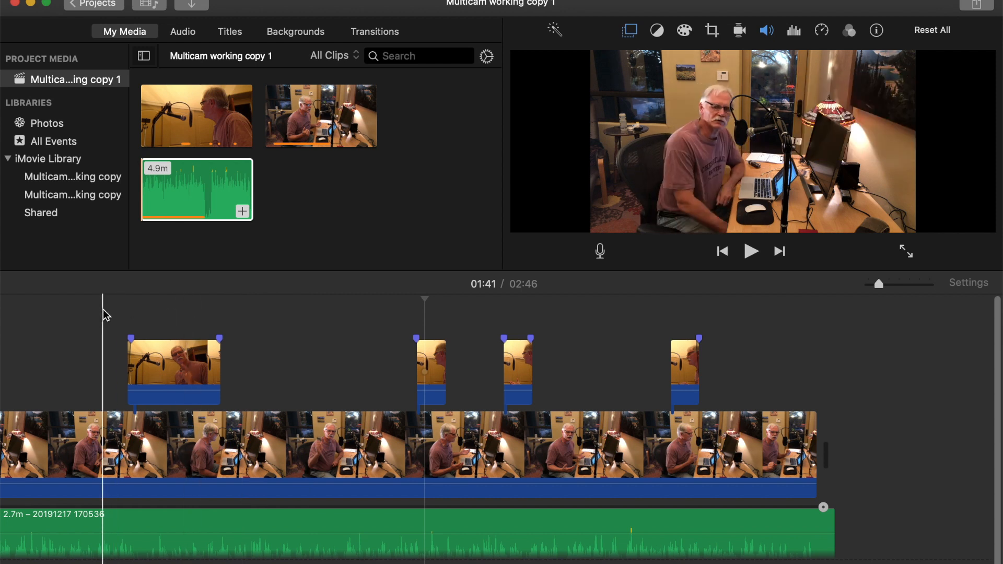
- Select all four side-camera segments and apply a 0.25-second fade to their Cutaway overlay
{"action": "left_click", "coordinate": [124, 314]}
{"action": "left_click_drag", "start_coordinate": [124, 313], "coordinate": [753, 377]}
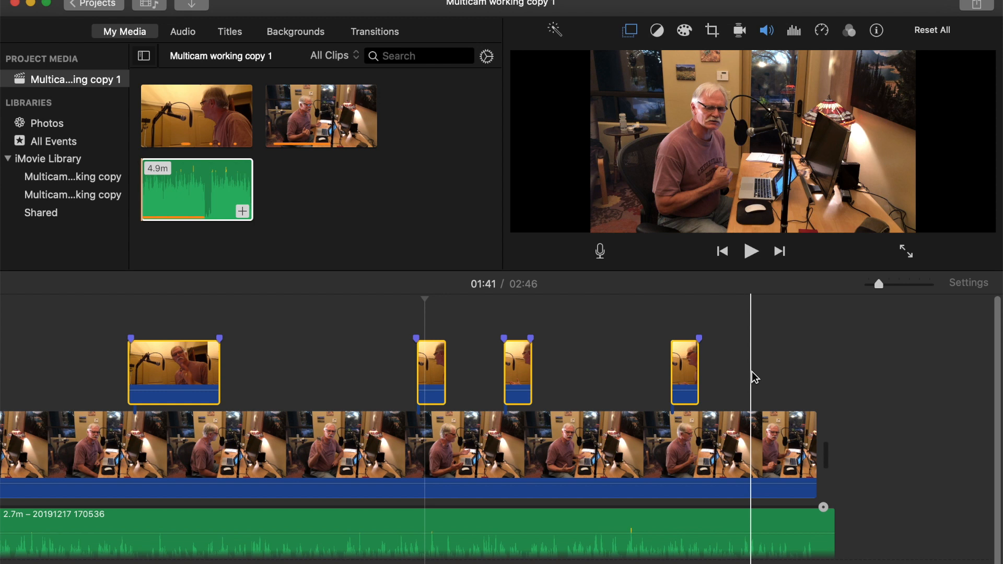
{"action": "left_click", "coordinate": [631, 30]}
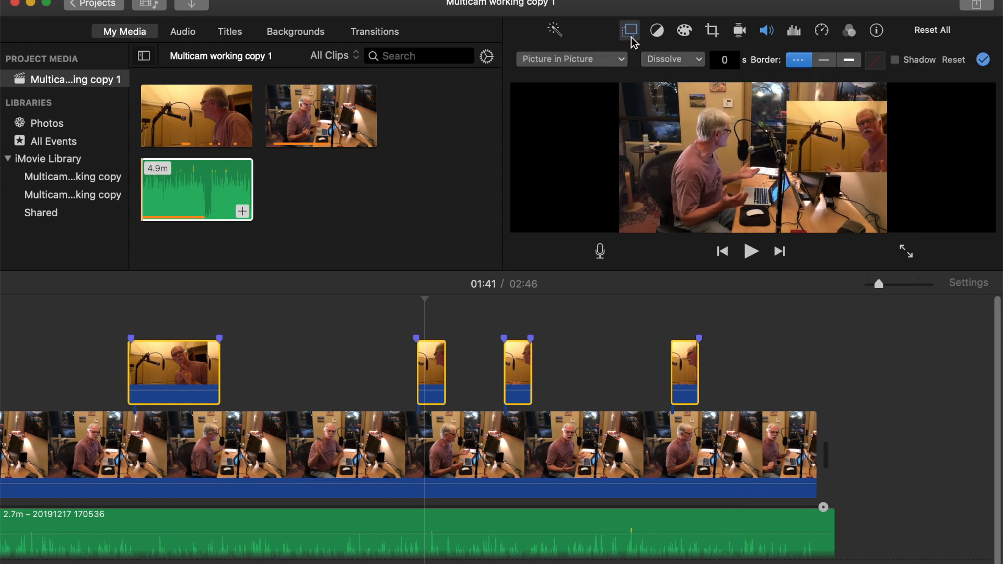
{"action": "left_click", "coordinate": [609, 63]}
{"action": "key", "text": "Escape"}
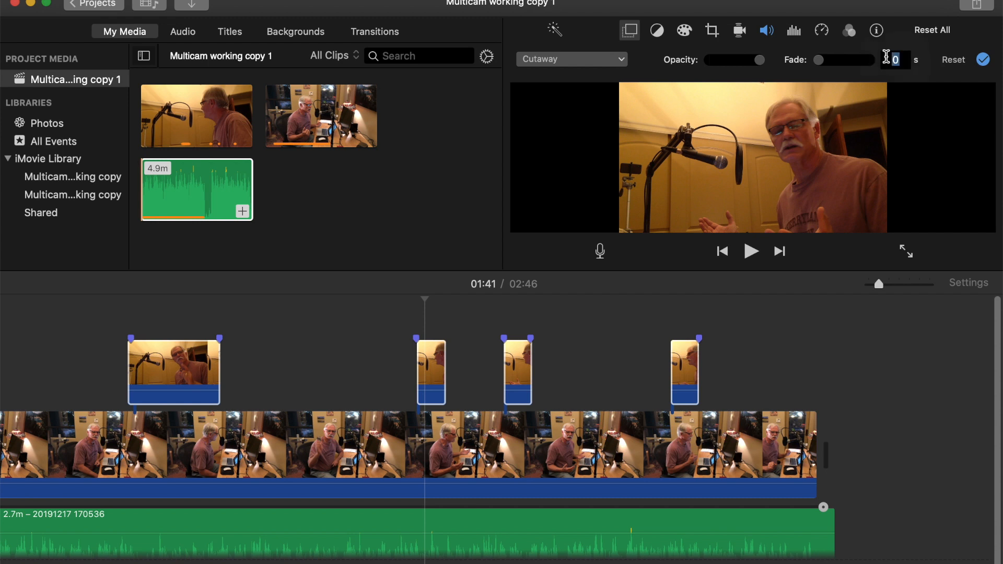
{"action": "double_click", "coordinate": [893, 58]}
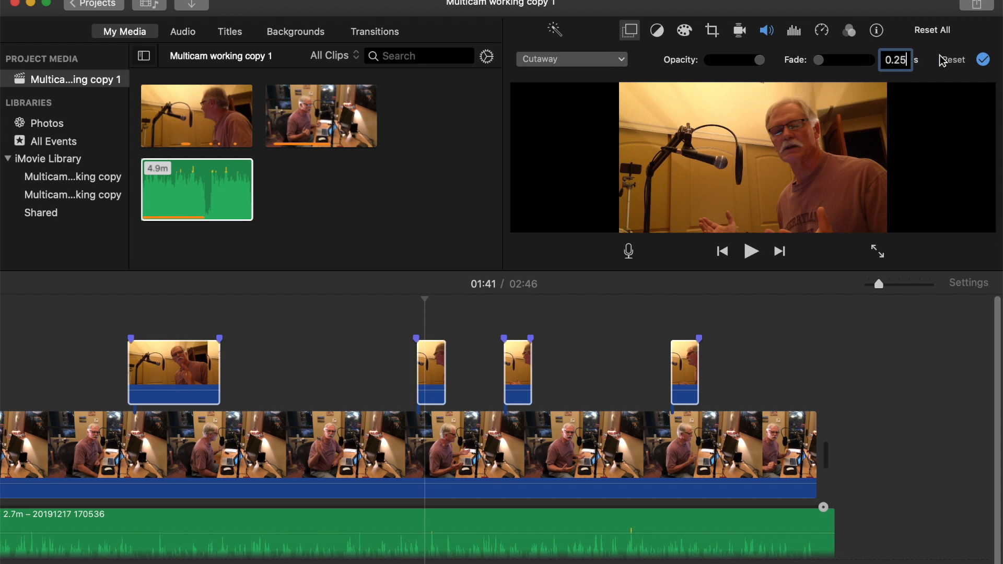
{"action": "left_click", "coordinate": [984, 60]}
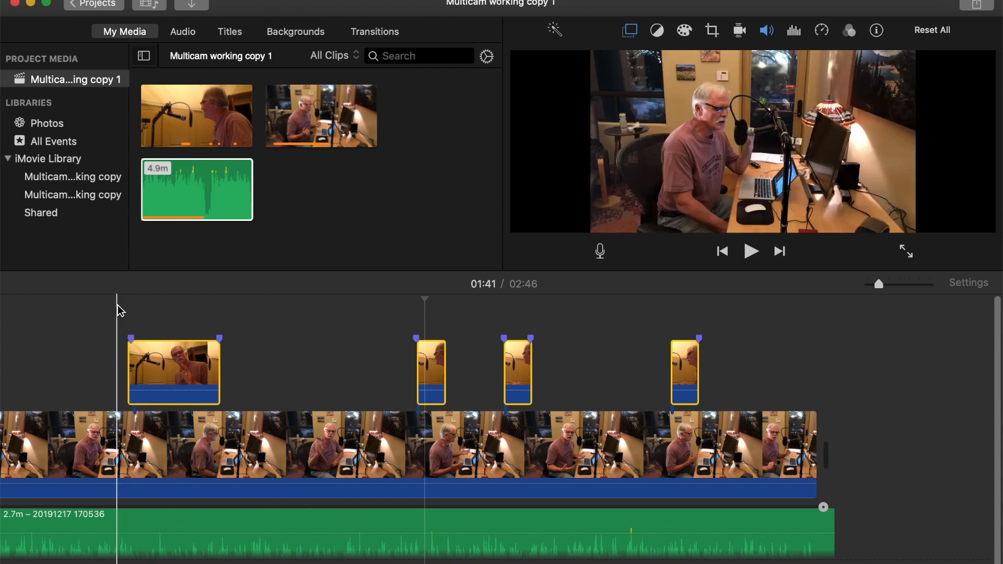
- Play the switches into and out of the first side-camera segment to check the fades
{"action": "key", "text": "space"}
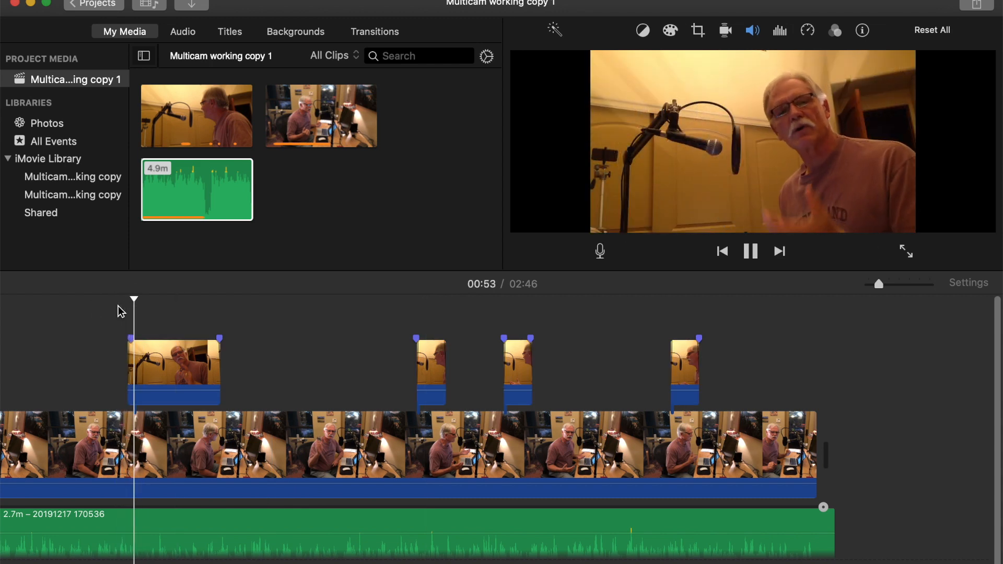
{"action": "key", "text": "space"}
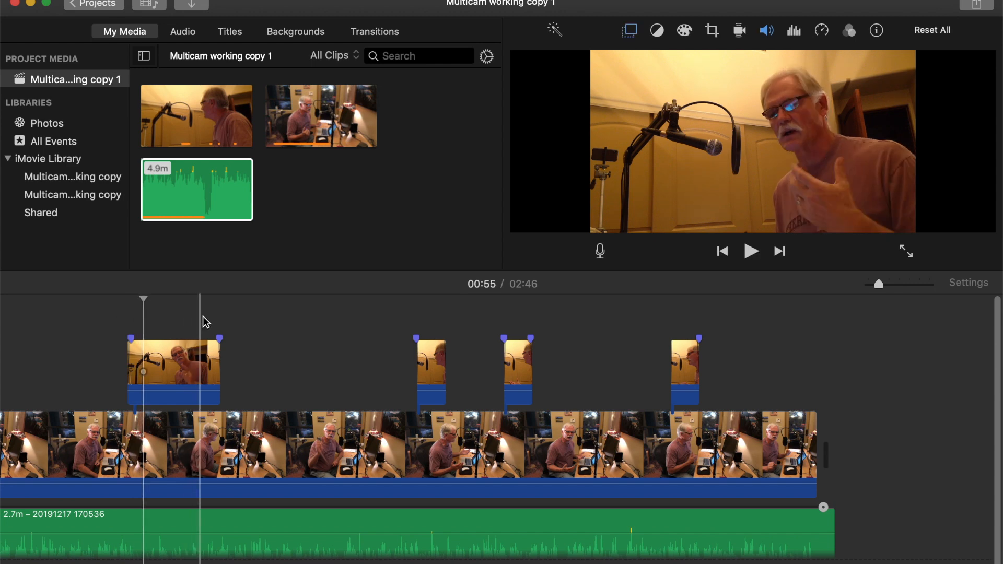
{"action": "left_click", "coordinate": [214, 317]}
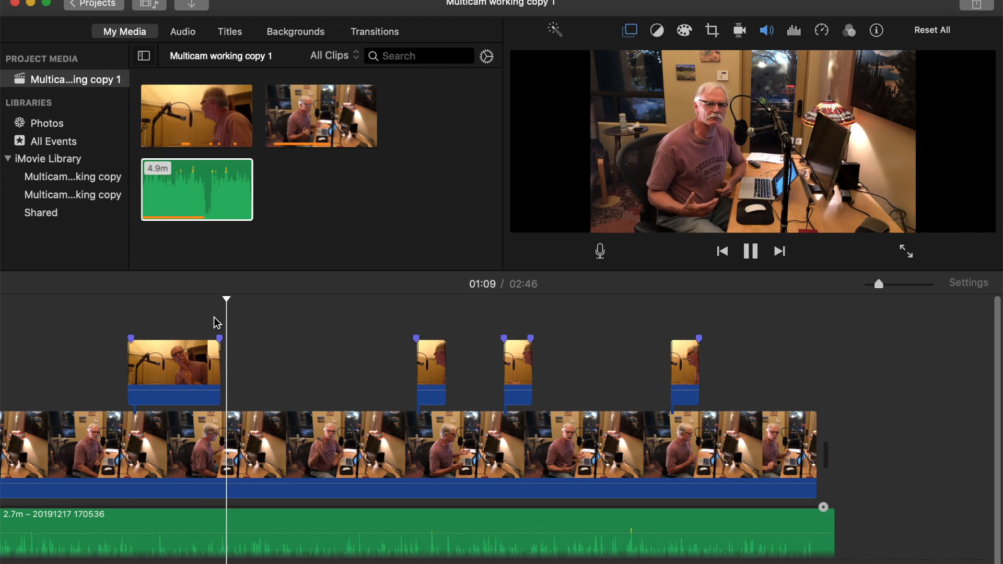
{"action": "key", "text": "space"}
- Play both switches of the second side-camera segment and the switch into the third to check the fades
{"action": "left_click", "coordinate": [409, 318]}
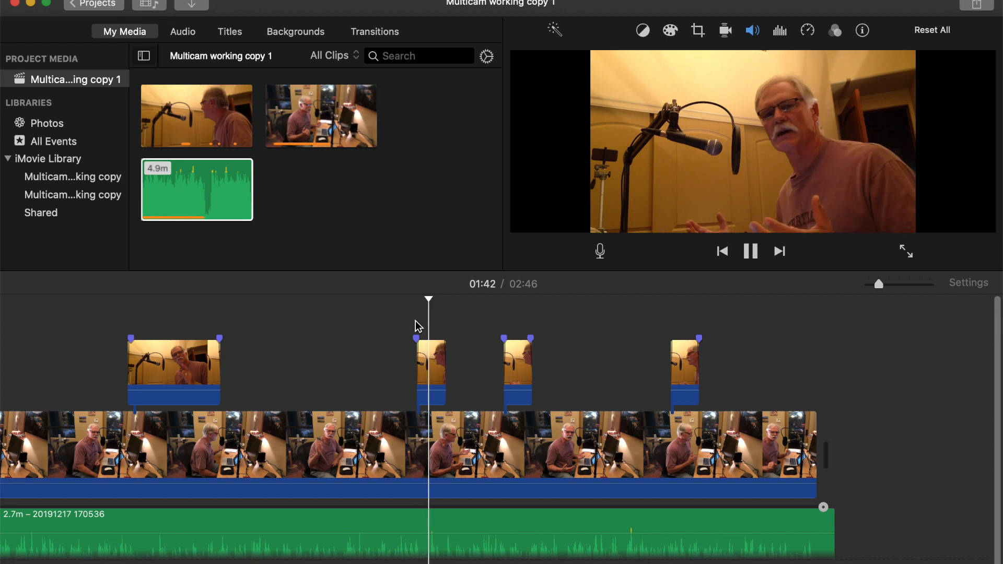
{"action": "key", "text": "space"}
{"action": "left_click", "coordinate": [440, 324]}
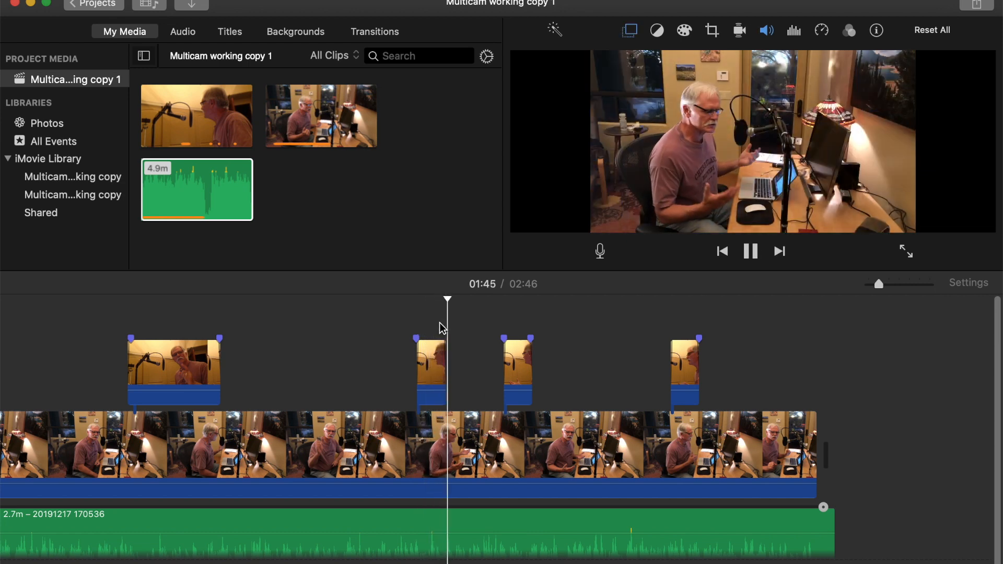
{"action": "key", "text": "space"}
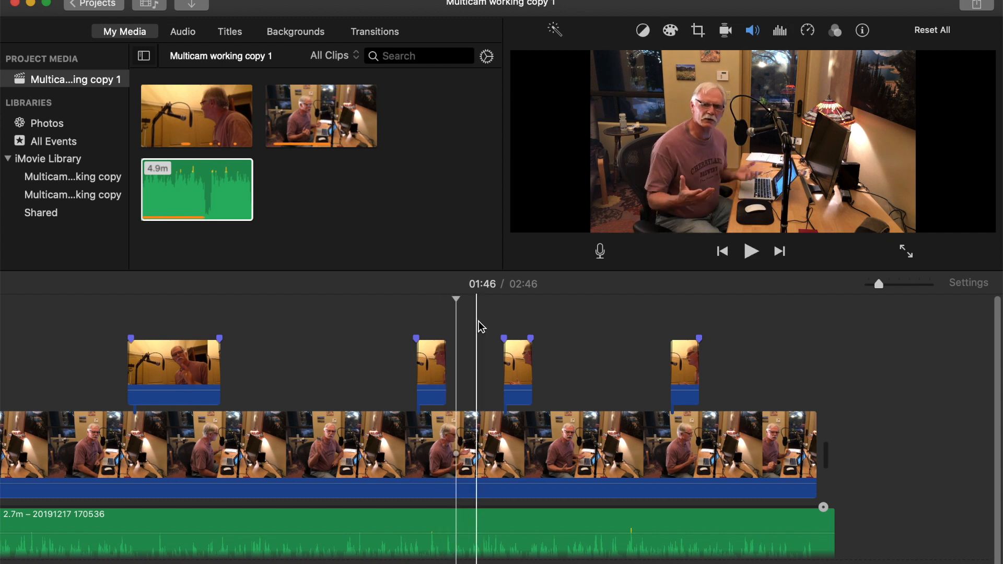
{"action": "left_click", "coordinate": [500, 322]}
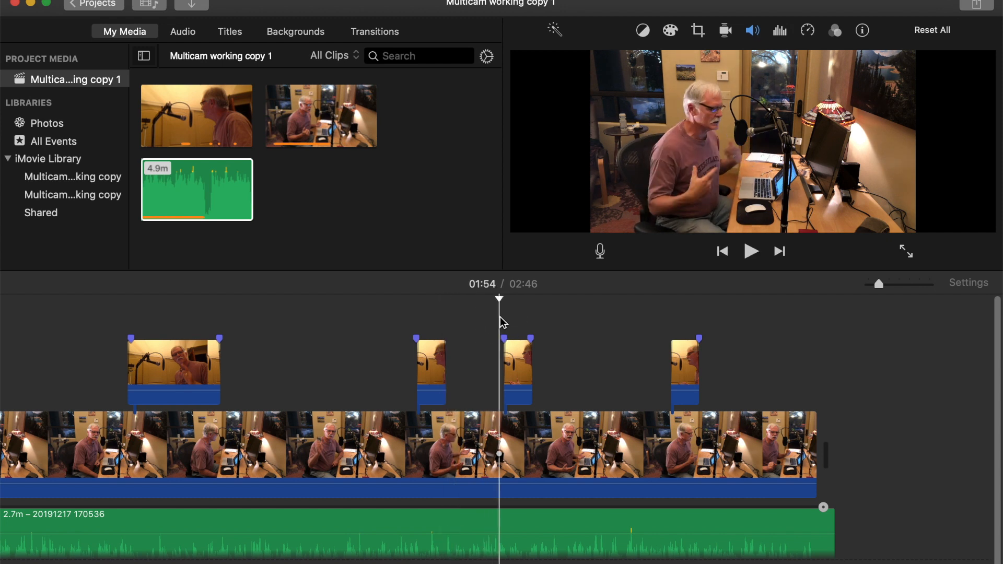
{"action": "key", "text": "space"}
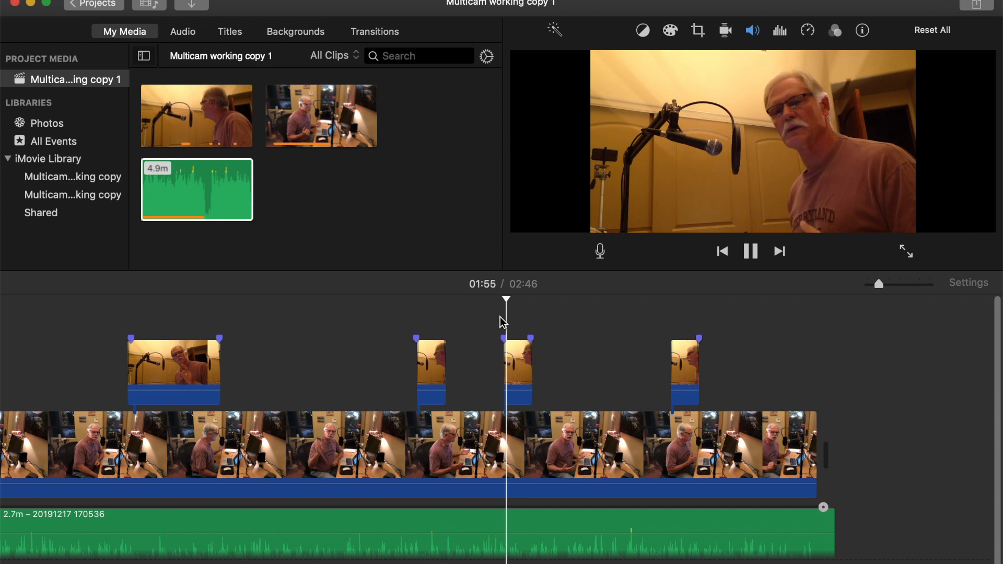
{"action": "key", "text": "space"}
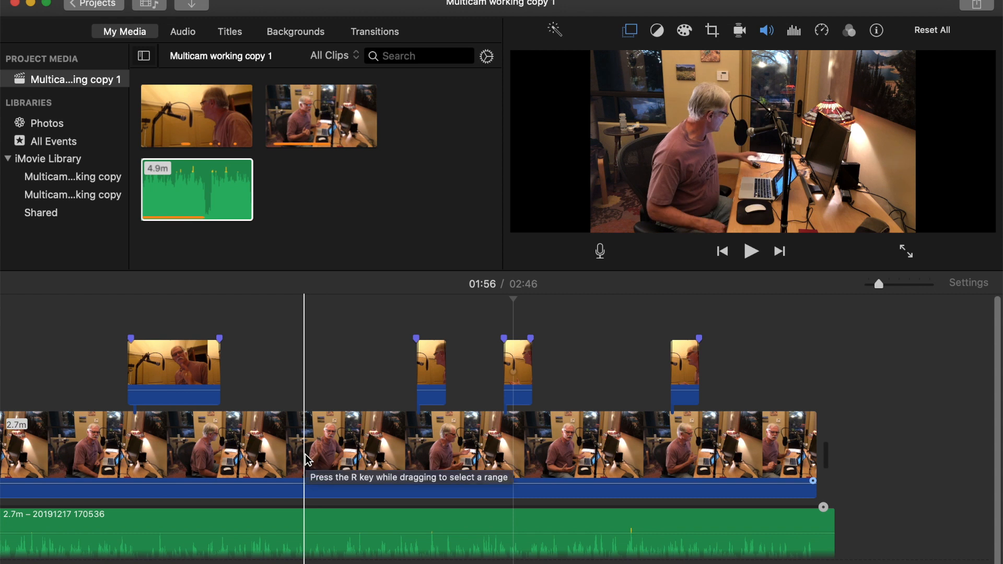
- Split the main-camera clip and the separate audio track together at 01:21
{"action": "left_click", "coordinate": [308, 460]}
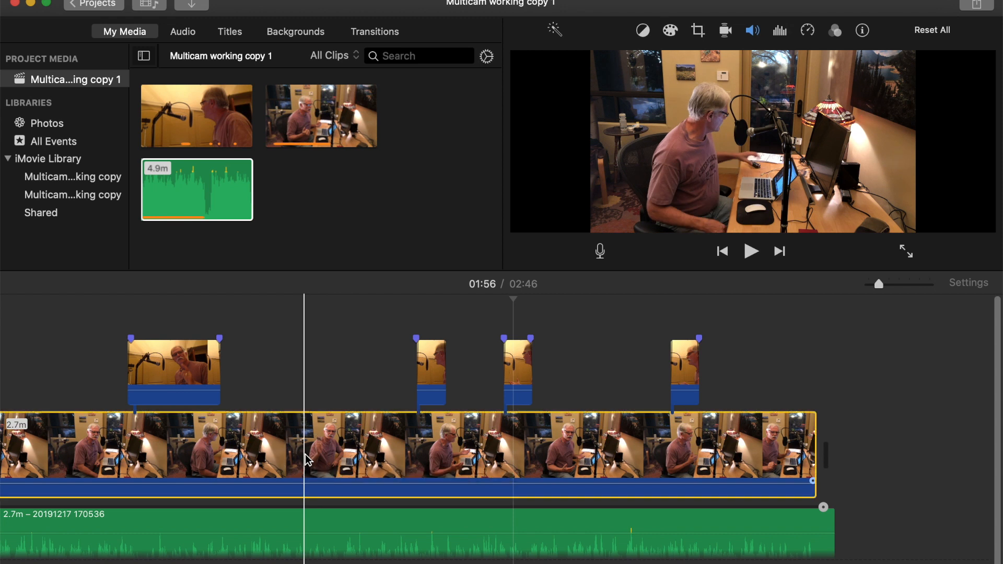
{"action": "left_click", "coordinate": [305, 515]}
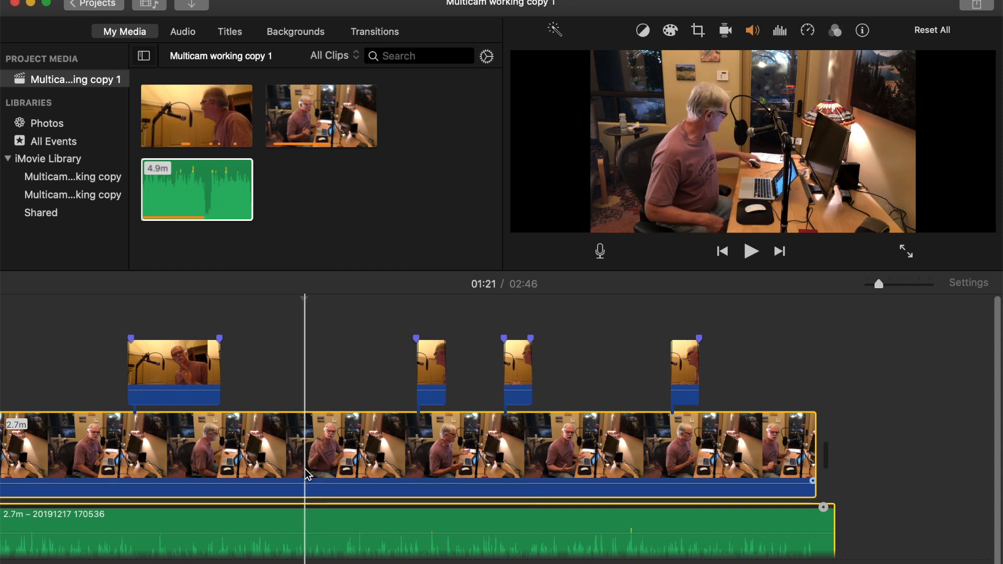
{"action": "key", "text": "super+b"}
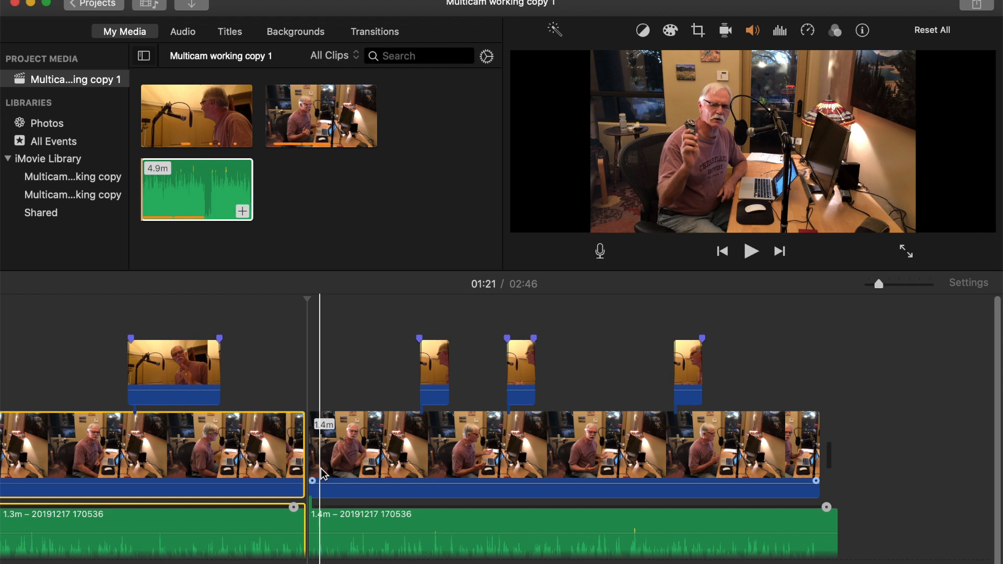
- Trim the start of the main-camera clip and audio after the split to 01:24, and play the following switch to check sync
{"action": "left_click", "coordinate": [326, 472]}
{"action": "left_click", "coordinate": [324, 521], "text": "super"}
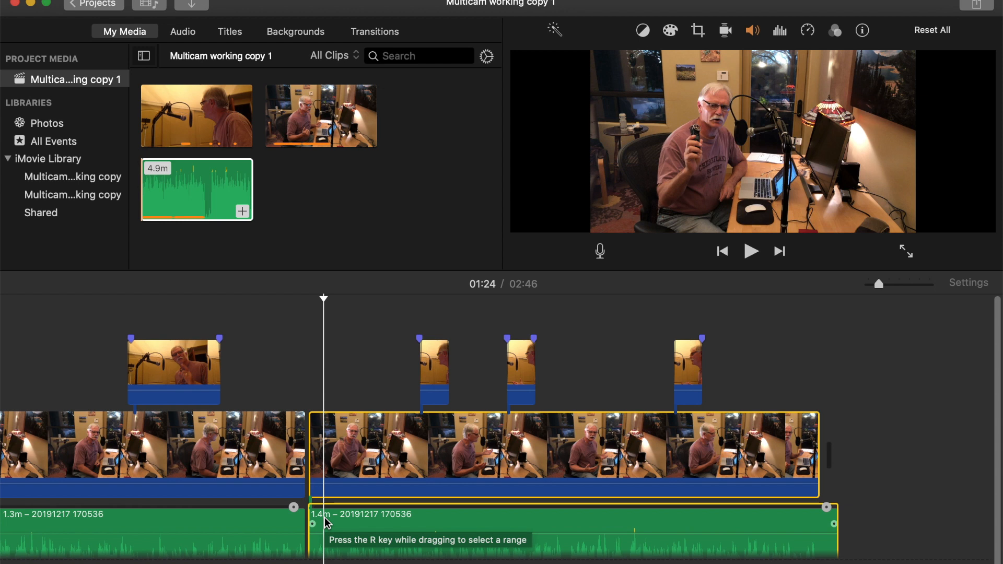
{"action": "key", "text": "alt+slash"}
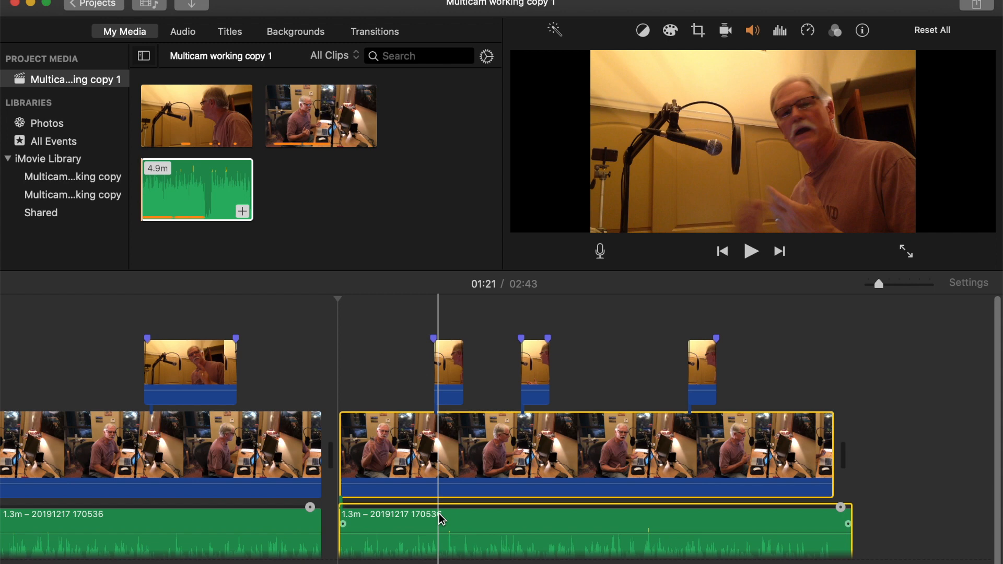
{"action": "left_click", "coordinate": [428, 482]}
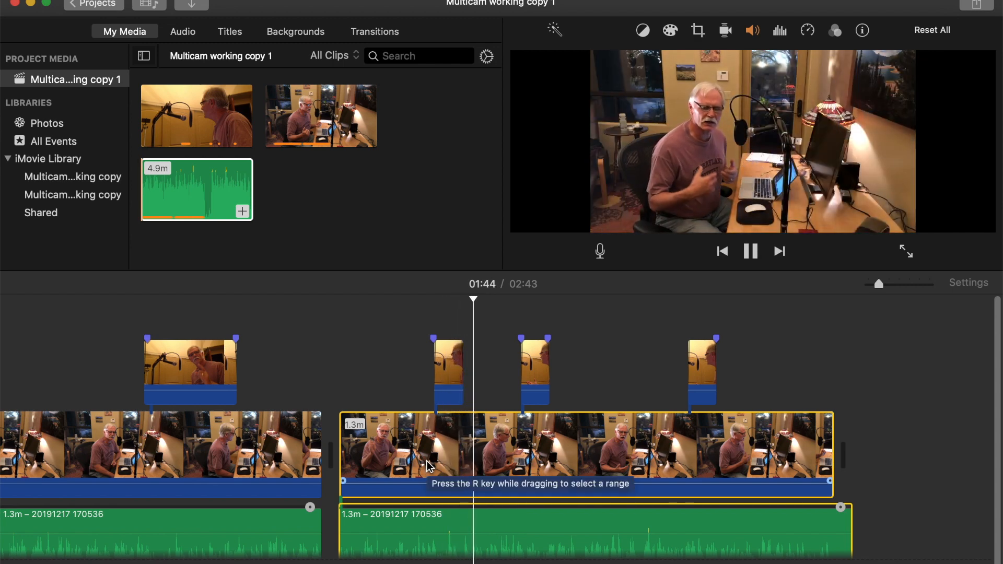
{"action": "key", "text": "space"}
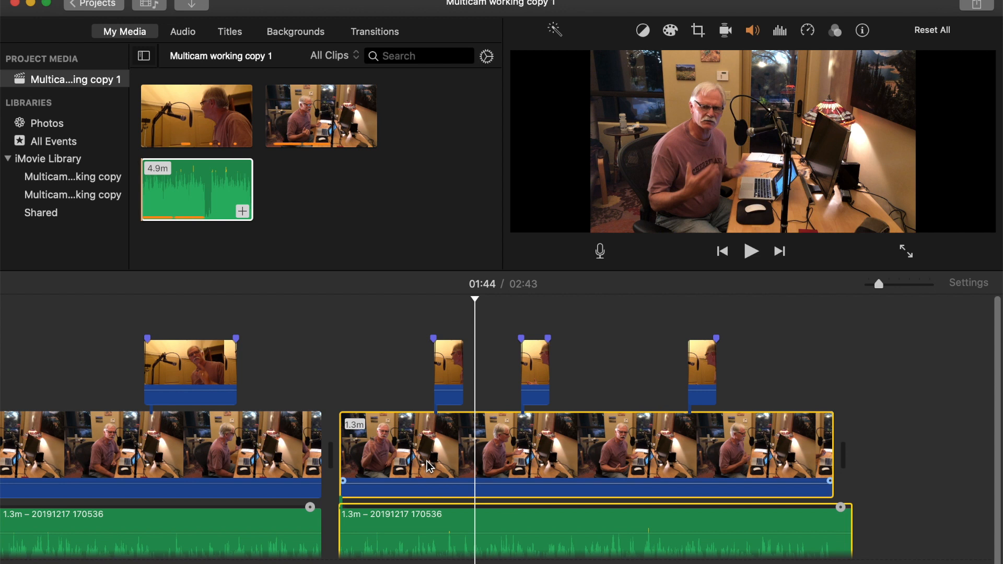
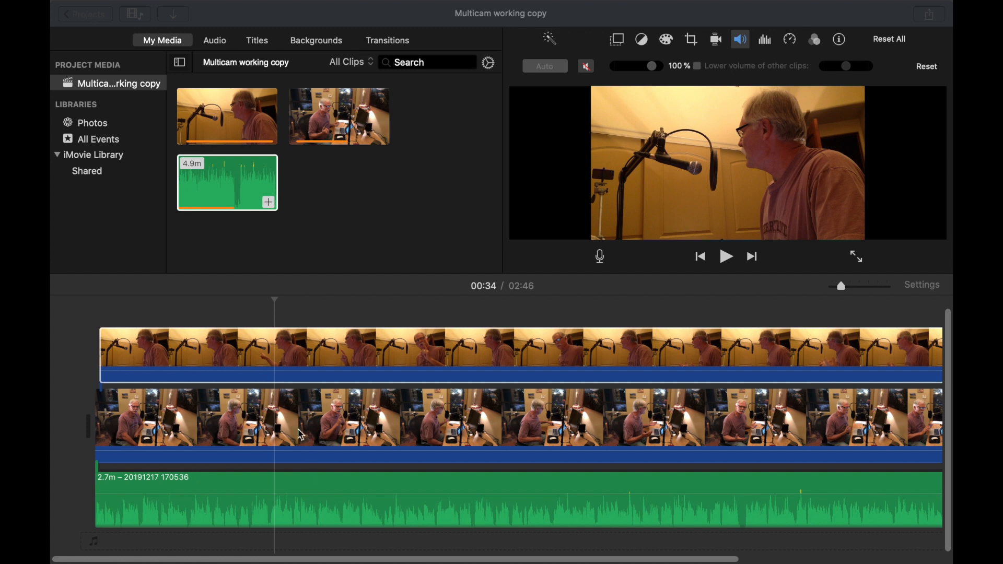
- Prepare a file export of the full side-camera view of Multicam working copy, with compression set to Better Quality
{"action": "left_click", "coordinate": [266, 319]}
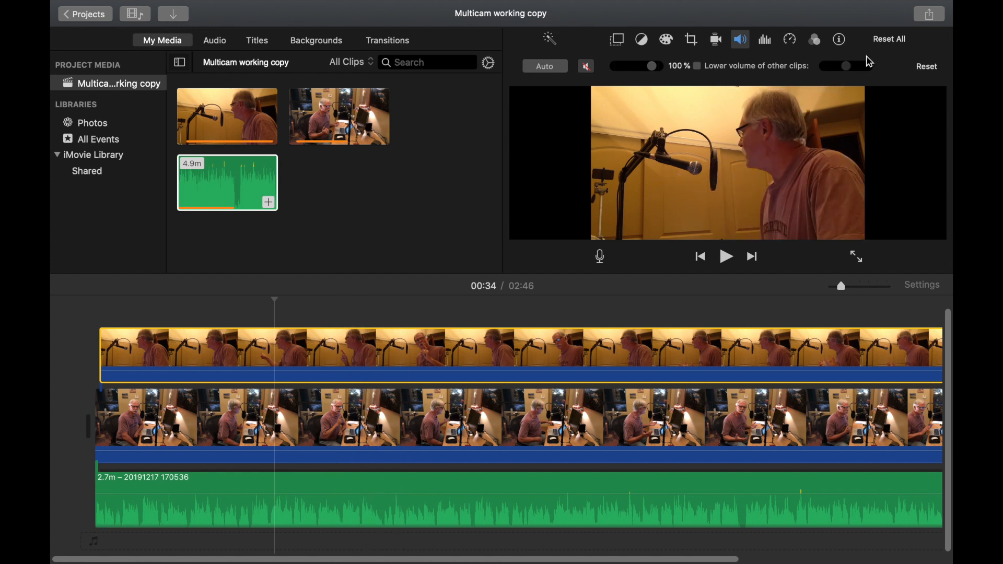
{"action": "left_click", "coordinate": [927, 16]}
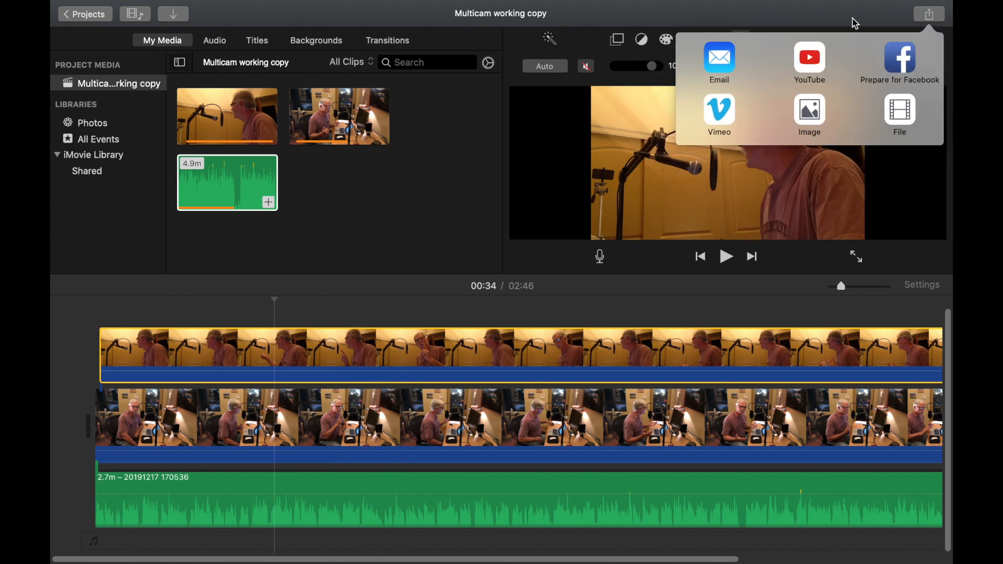
{"action": "left_click", "coordinate": [908, 128]}
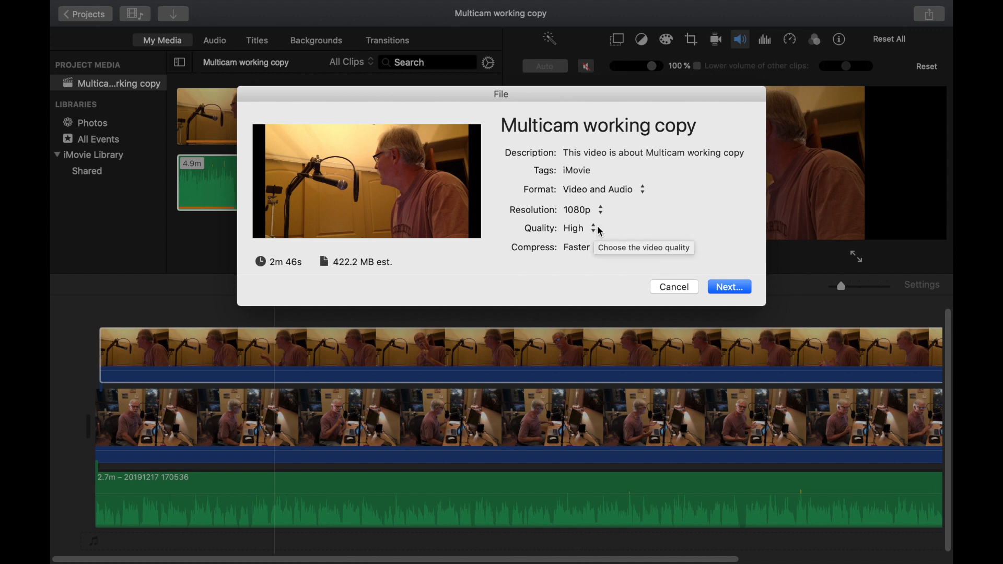
{"action": "left_click", "coordinate": [600, 248]}
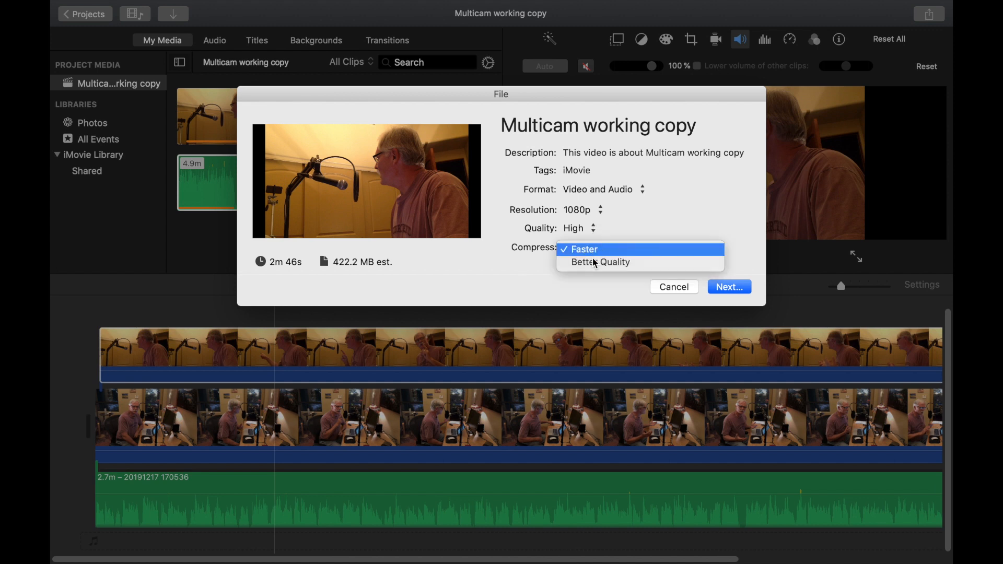
{"action": "left_click", "coordinate": [594, 262]}
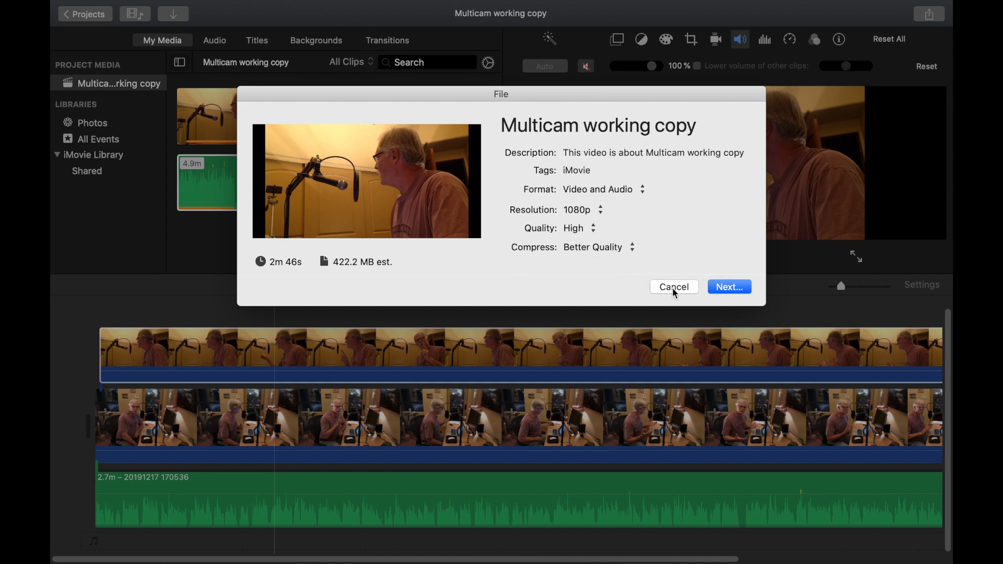
- Save the side-camera export to the Desktop as "Multicam working copy top"
{"action": "left_click", "coordinate": [725, 287]}
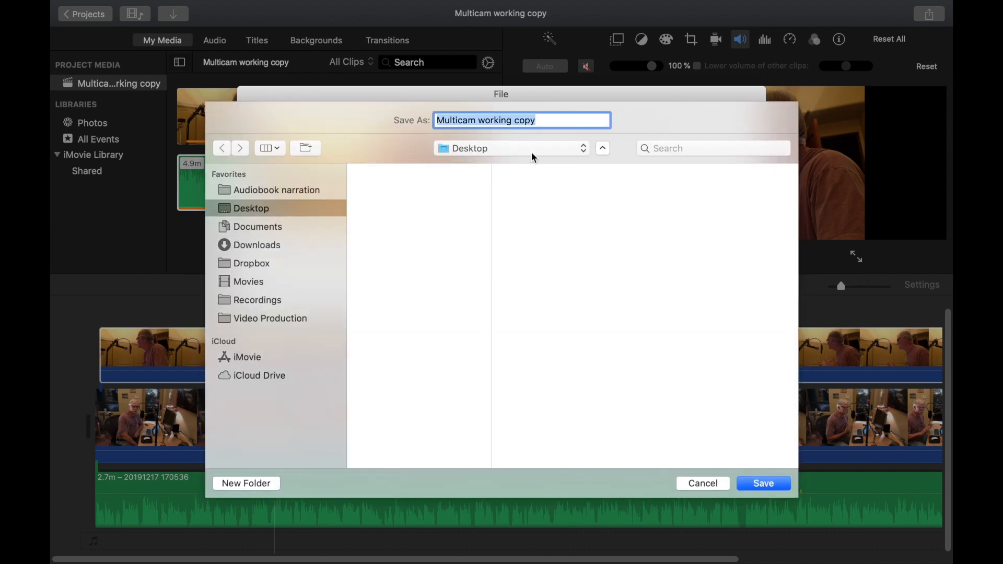
{"action": "left_click", "coordinate": [545, 122]}
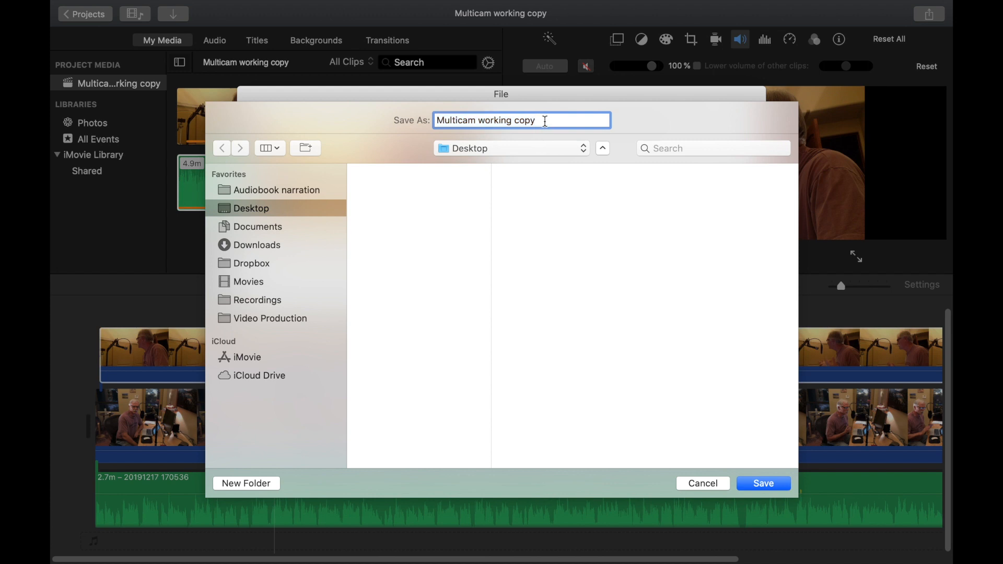
{"action": "type", "text": "top"}
{"action": "left_click", "coordinate": [760, 484]}
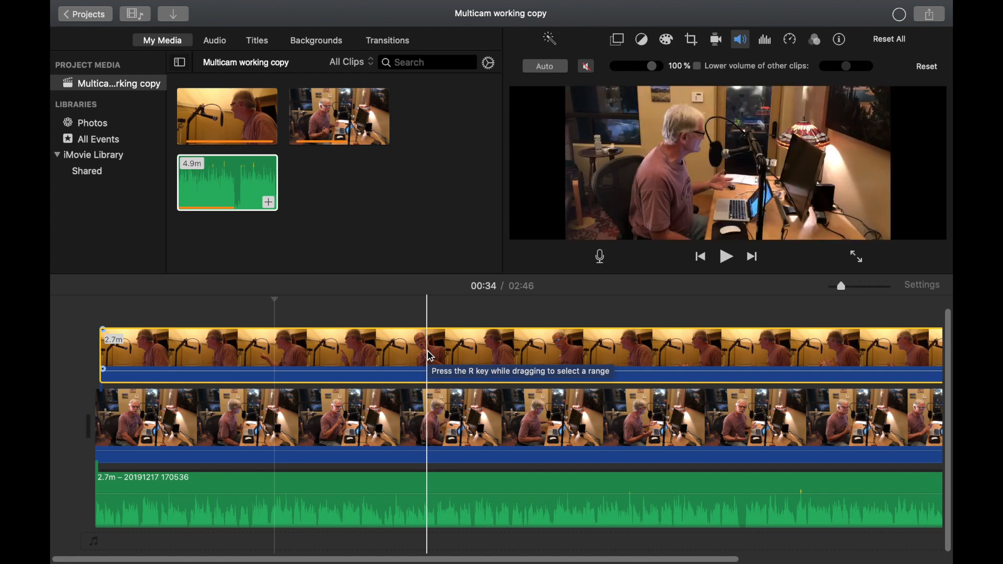
- Delete the side-camera overlay clip and prepare a file export of the remaining main-camera view, keeping compression at Better Quality
{"action": "key", "text": "Delete"}
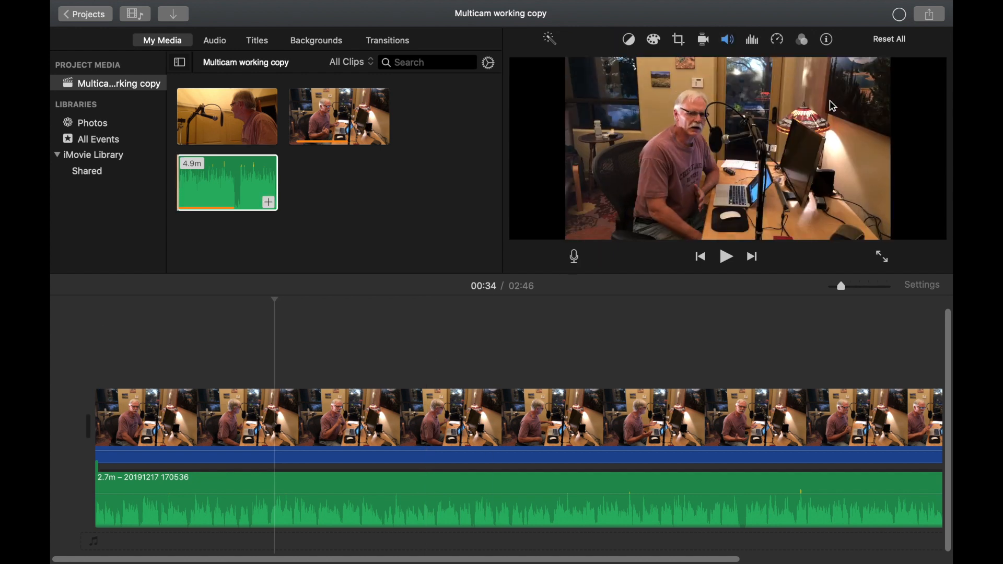
{"action": "left_click", "coordinate": [930, 15]}
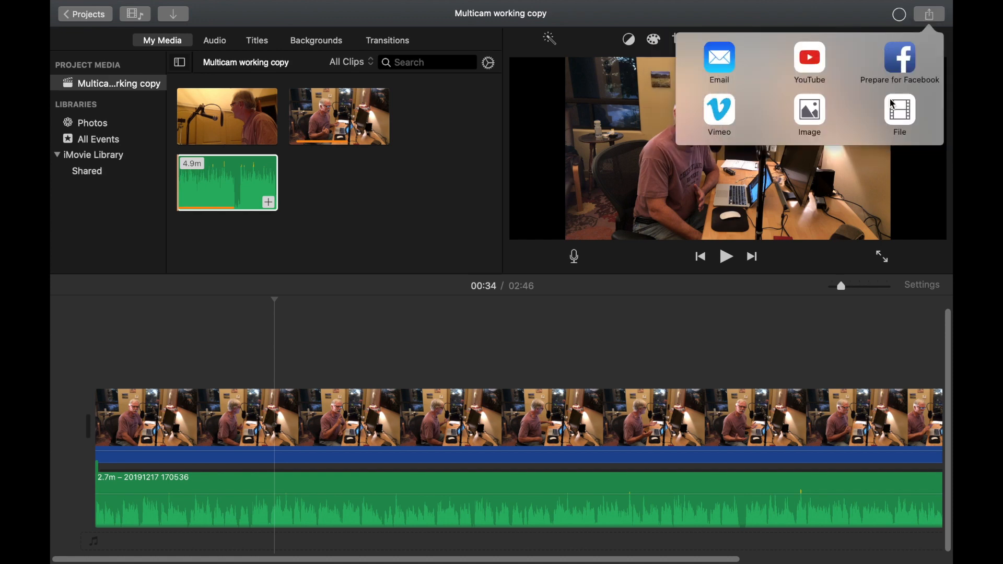
{"action": "left_click", "coordinate": [895, 107]}
{"action": "left_click", "coordinate": [896, 109]}
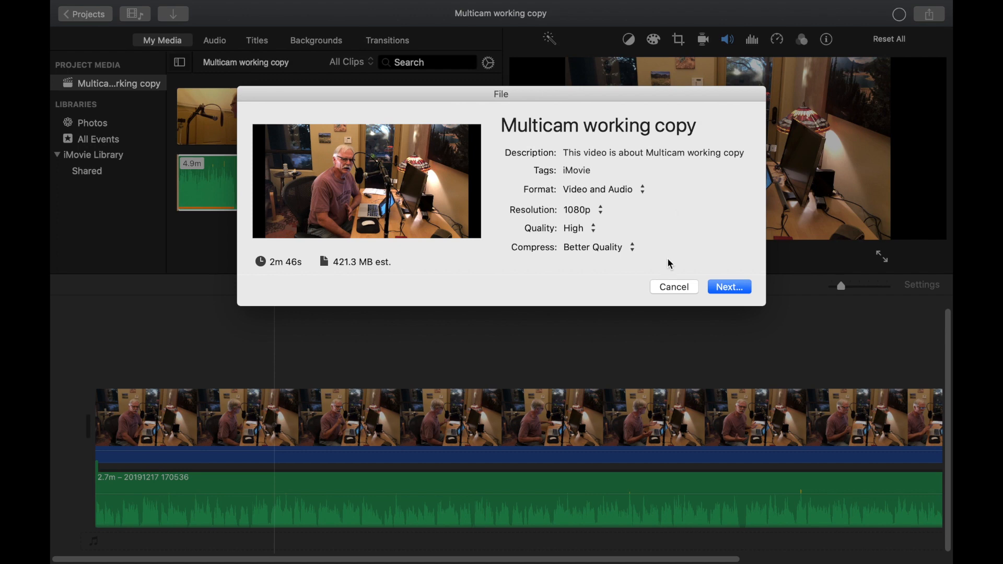
{"action": "left_click", "coordinate": [731, 288]}
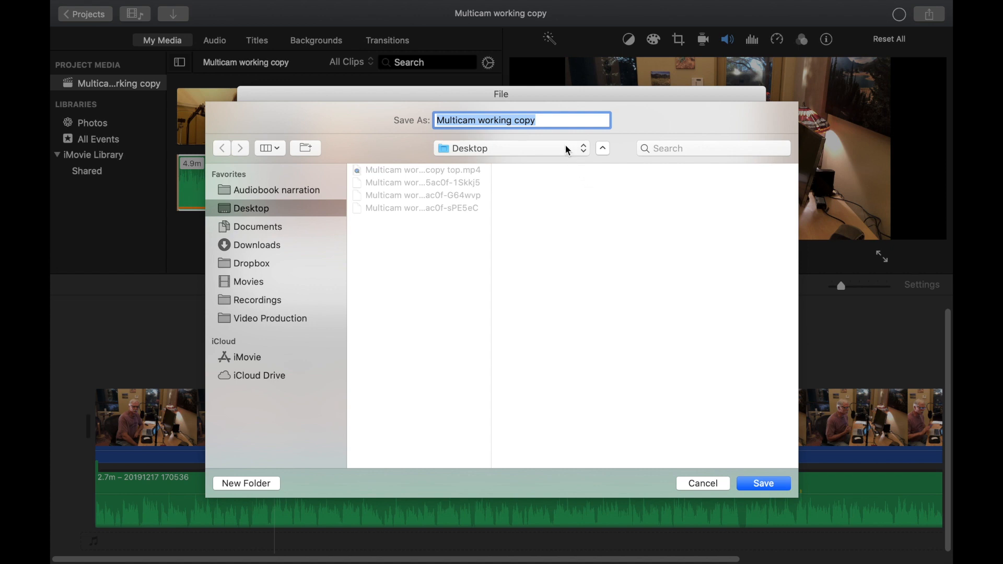
- Save the main-camera export to the Desktop as "Multicam working copy bottom"
{"action": "left_click", "coordinate": [549, 121]}
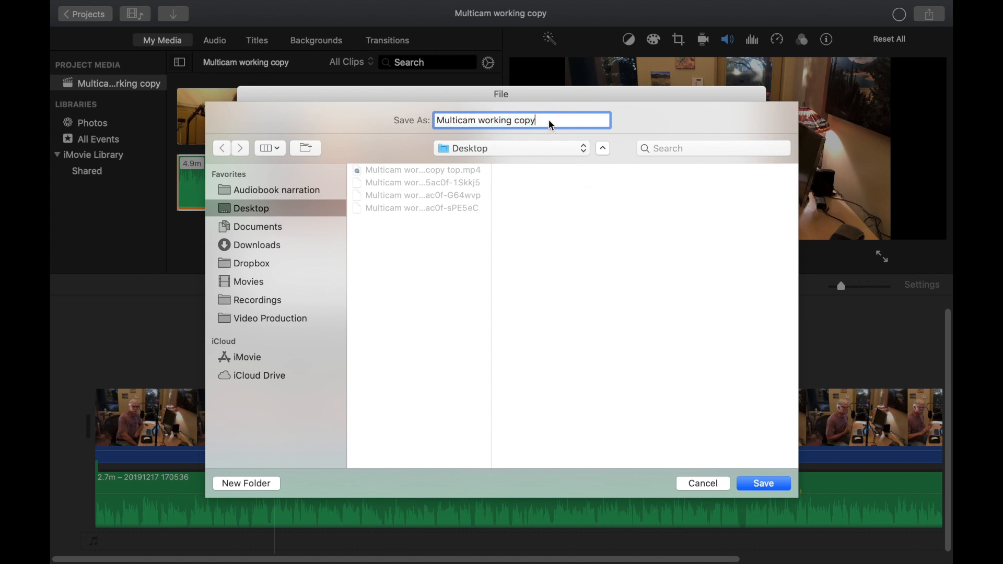
{"action": "type", "text": "bottom"}
{"action": "left_click", "coordinate": [767, 484]}
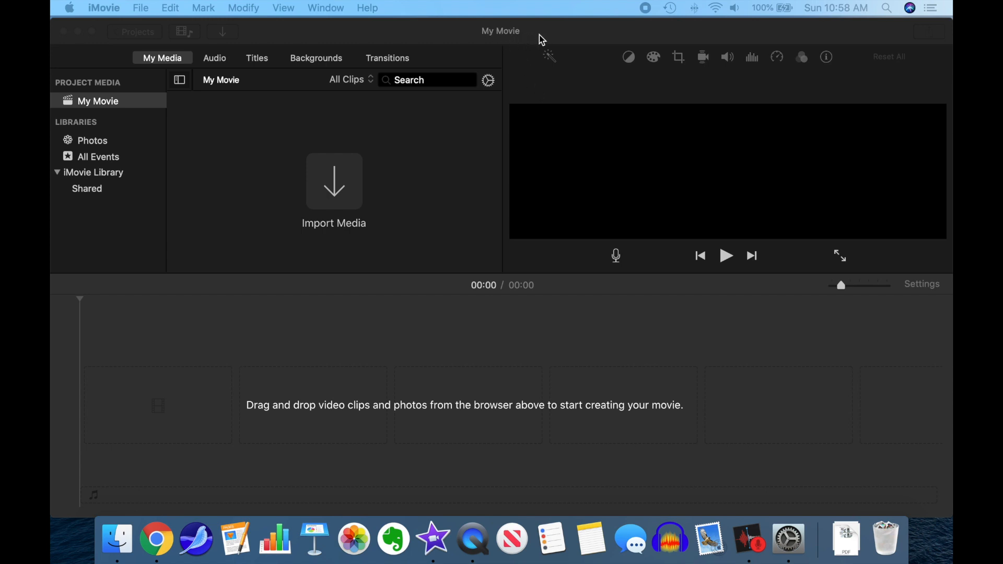
- Uncover the exported files on the desktop and add the bottom and top videos to the My Movie timeline, bottom first
{"action": "left_click_drag", "start_coordinate": [487, 24], "coordinate": [387, 25]}
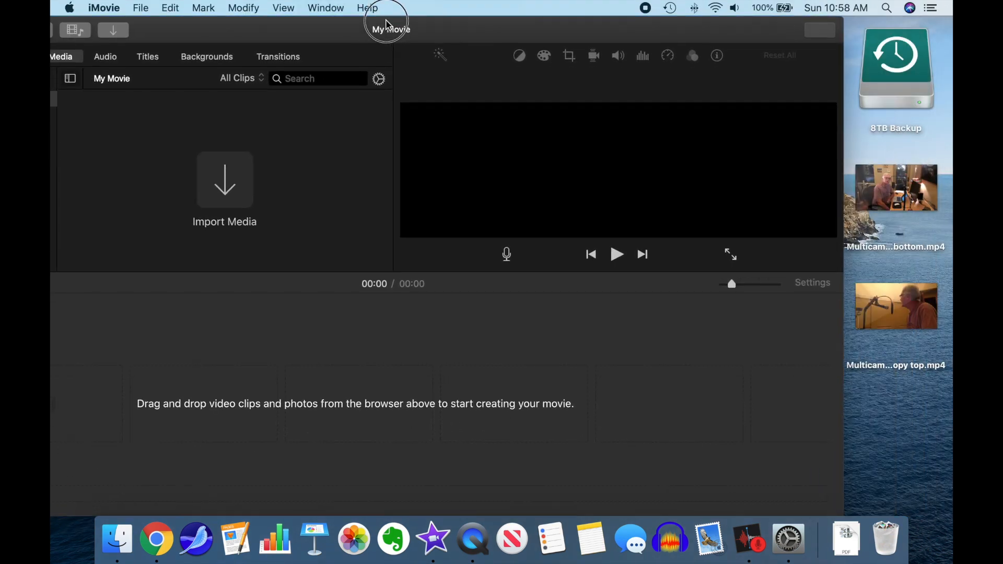
{"action": "mouse_move", "coordinate": [884, 197]}
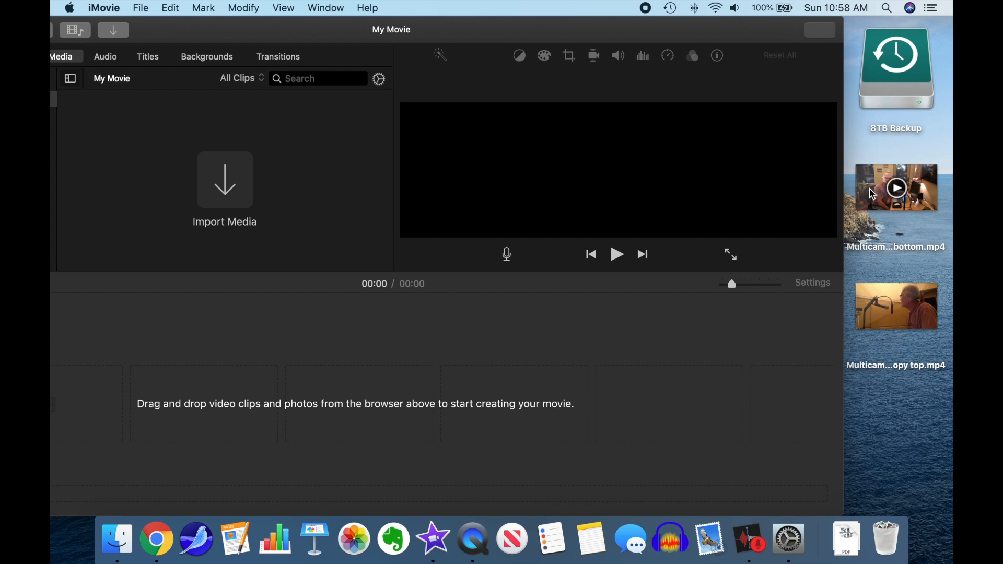
{"action": "left_click_drag", "start_coordinate": [873, 194], "coordinate": [182, 428]}
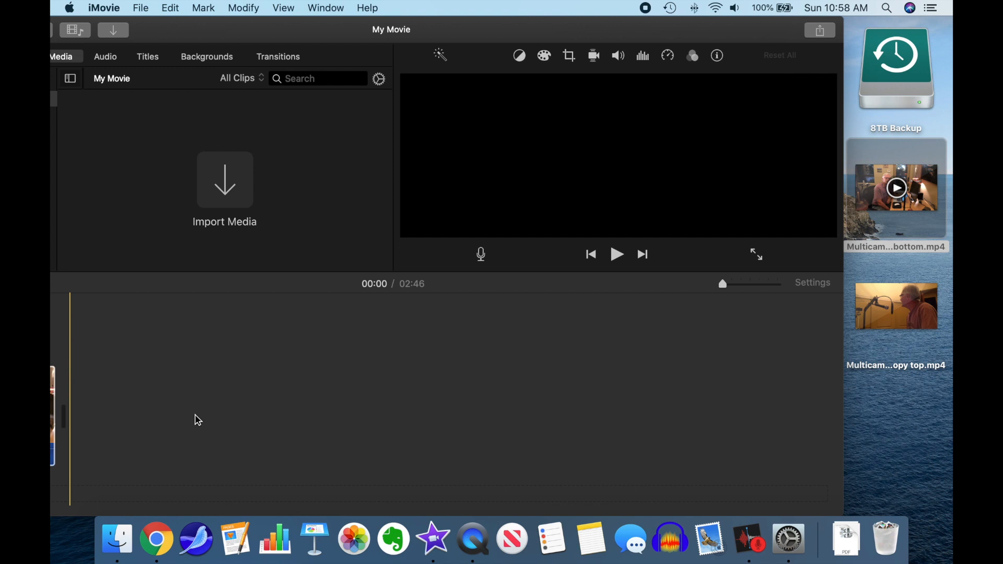
{"action": "left_click_drag", "start_coordinate": [916, 320], "coordinate": [131, 360]}
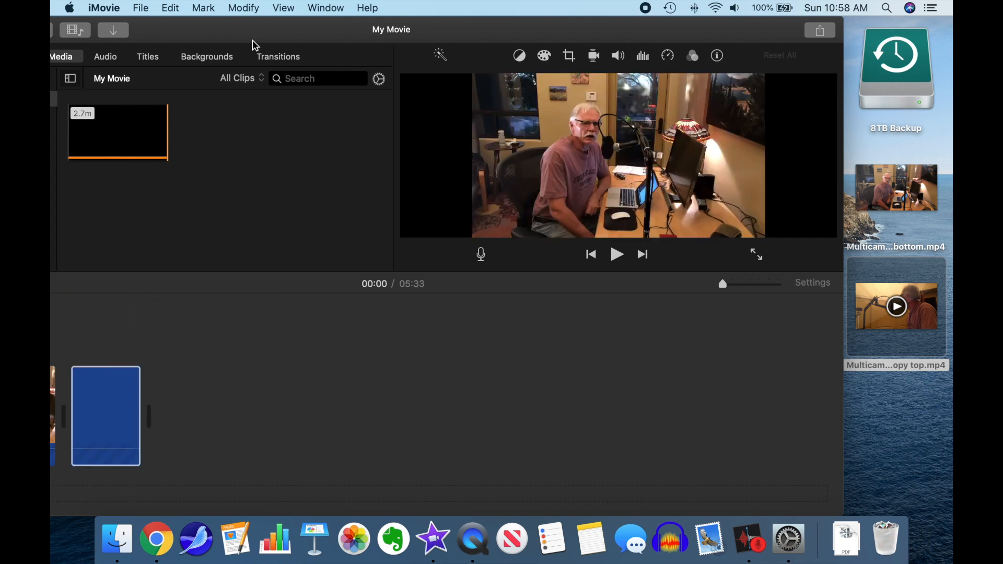
- Return the My Movie window to full screen and stack the side-camera clip above the main-camera clip, aligned at the start
{"action": "left_click_drag", "start_coordinate": [241, 38], "coordinate": [349, 37]}
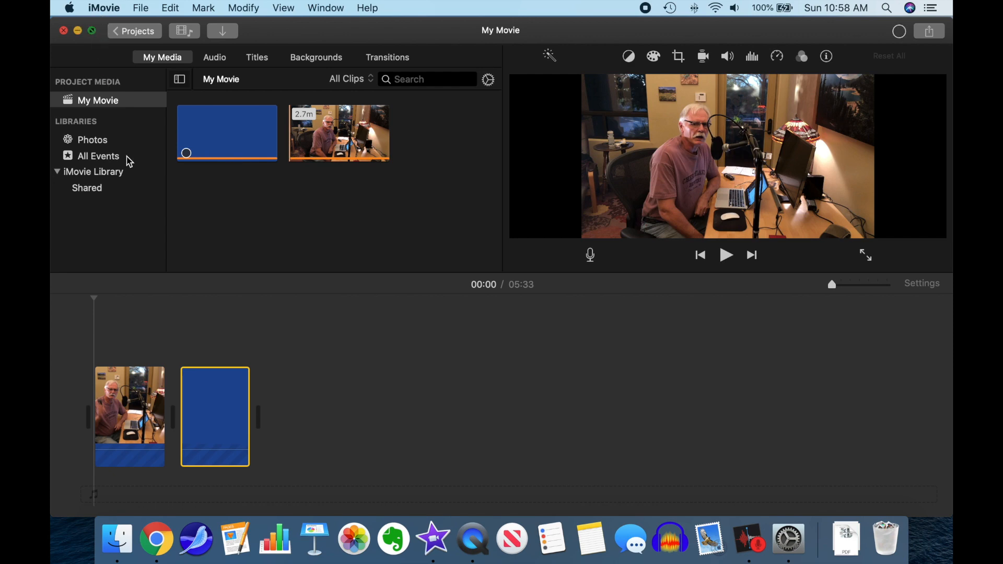
{"action": "left_click", "coordinate": [92, 31]}
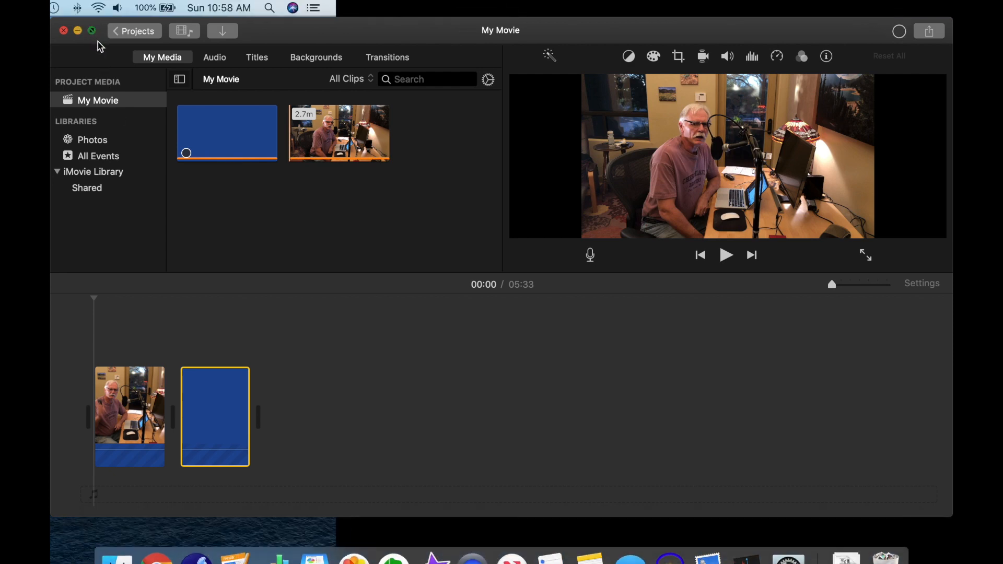
{"action": "left_click", "coordinate": [224, 460]}
{"action": "left_click_drag", "start_coordinate": [224, 460], "coordinate": [120, 334]}
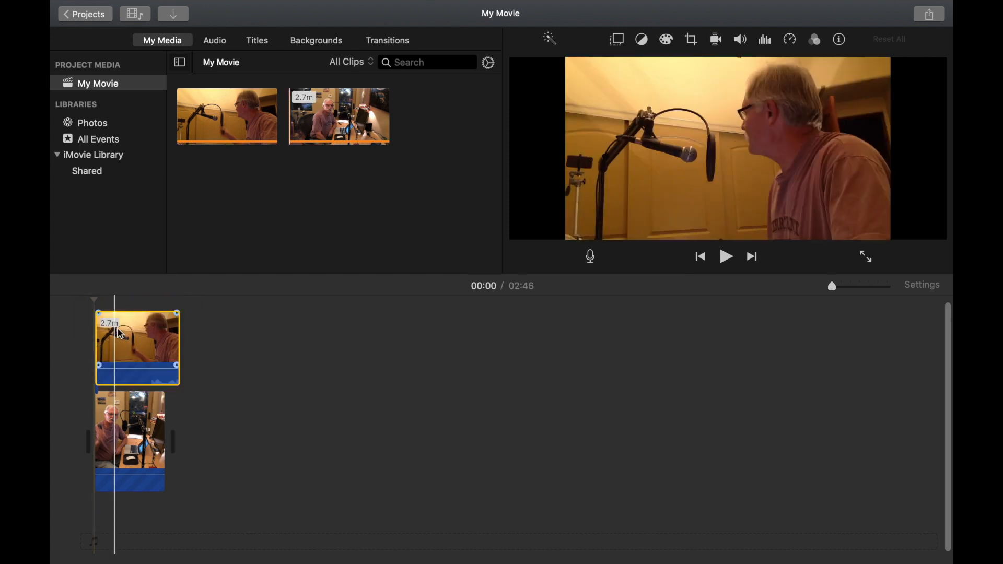
- Mark the camera-switch points on the side-camera clip with markers at 00:23 and 00:27
{"action": "left_click", "coordinate": [121, 335]}
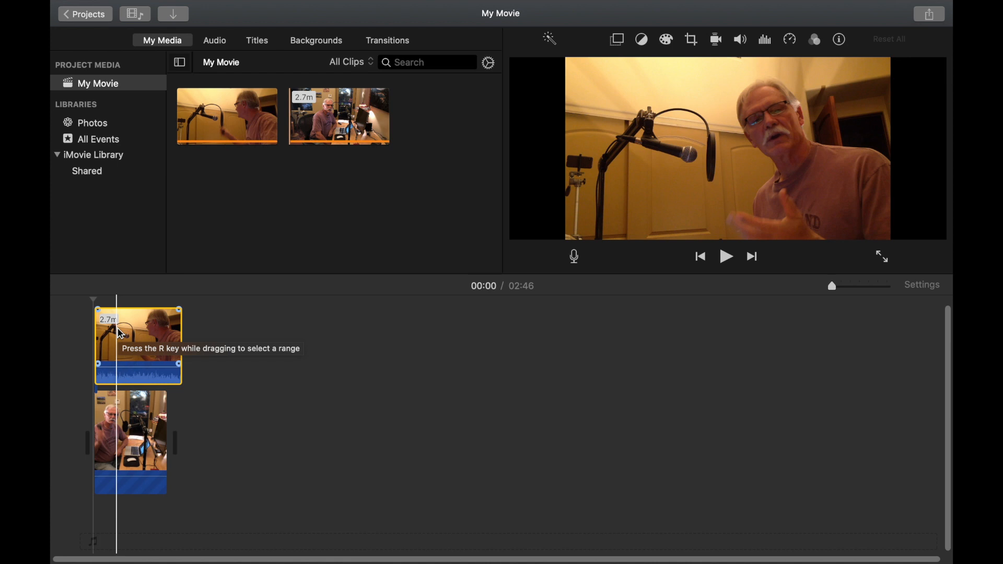
{"action": "key", "text": "super+equal"}
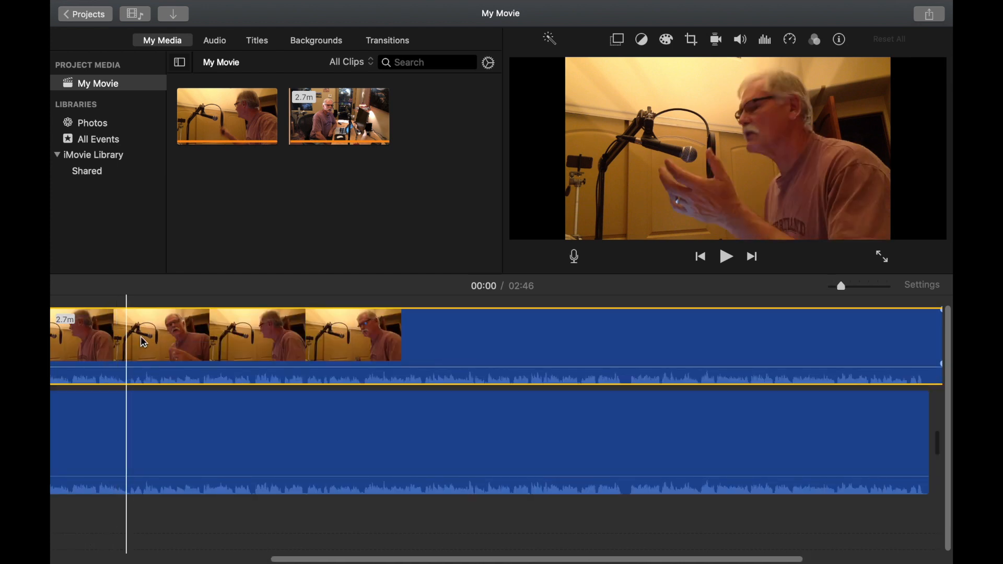
{"action": "left_click_drag", "start_coordinate": [481, 558], "coordinate": [196, 558]}
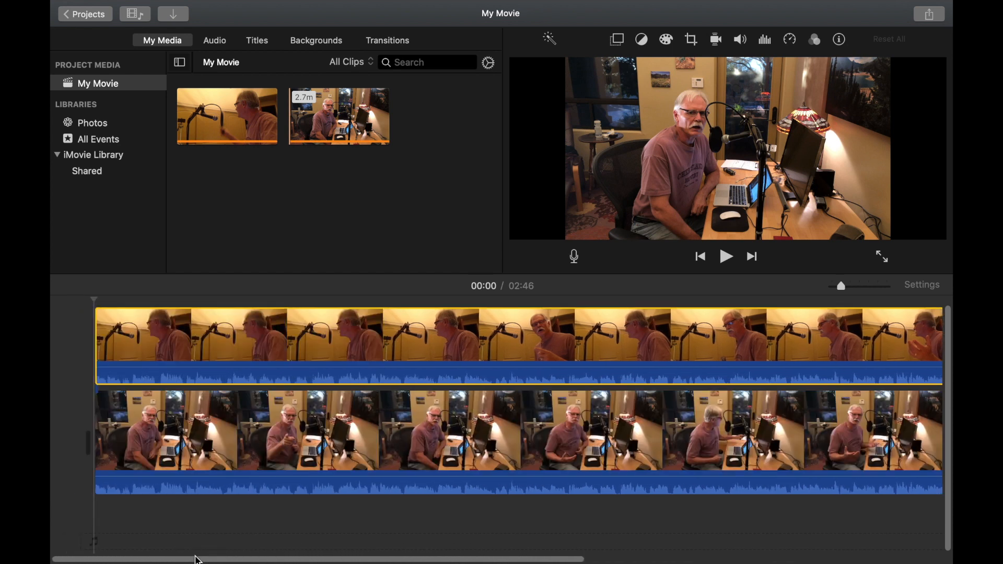
{"action": "left_click", "coordinate": [266, 324]}
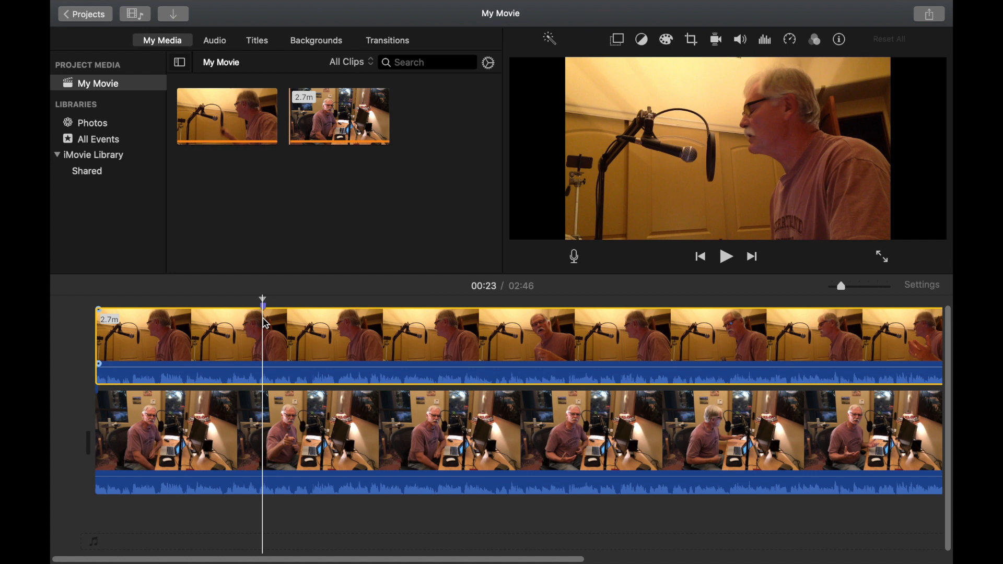
{"action": "left_click", "coordinate": [293, 329]}
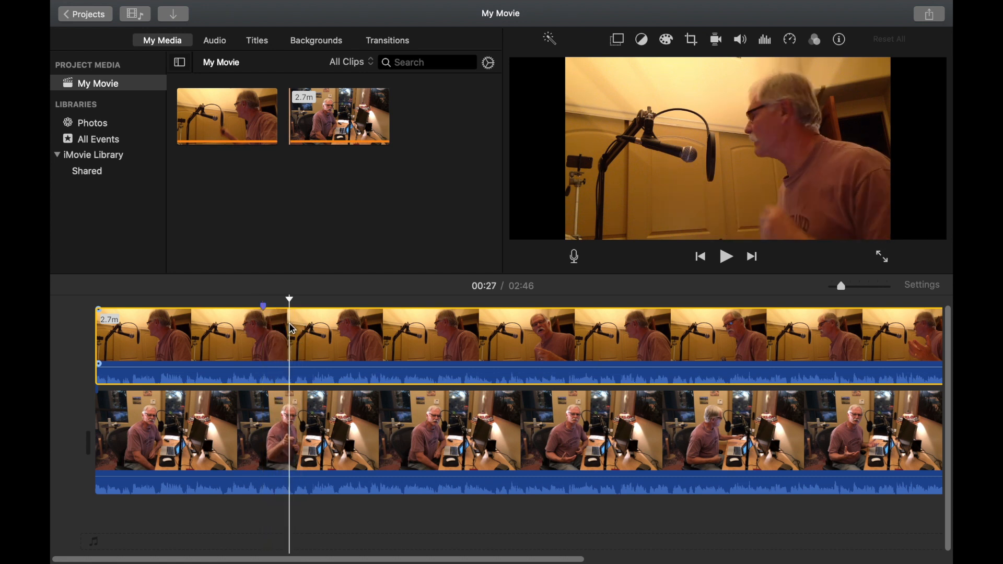
{"action": "key", "text": "m"}
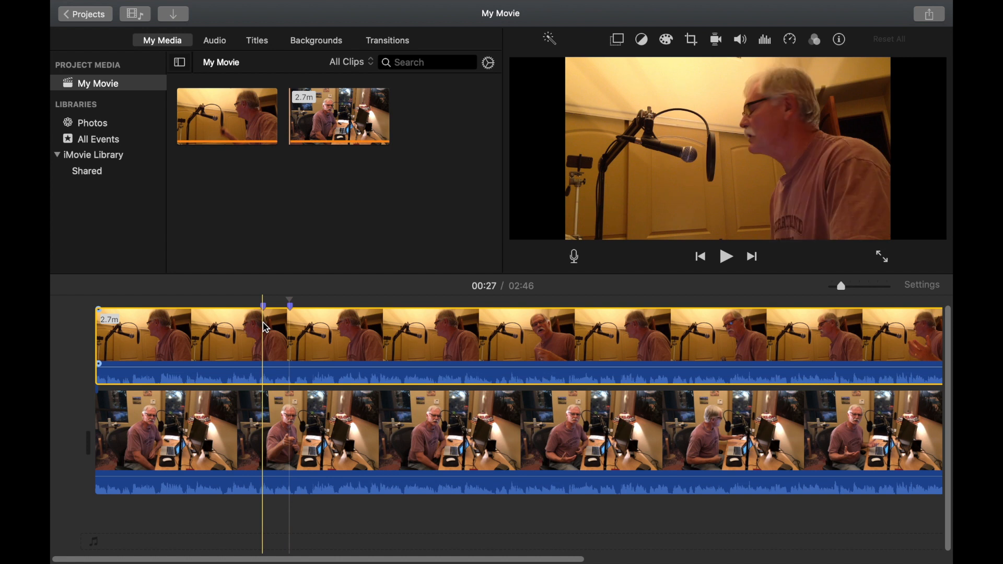
- Split the side-camera clip at the 00:23 marker and delete the part before it
{"action": "left_click", "coordinate": [266, 328]}
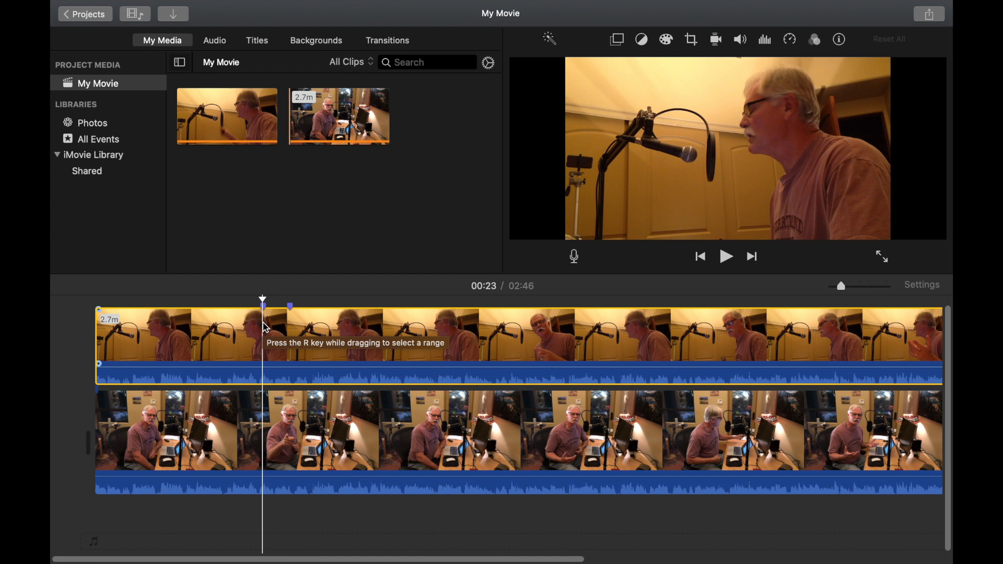
{"action": "key", "text": "super+b"}
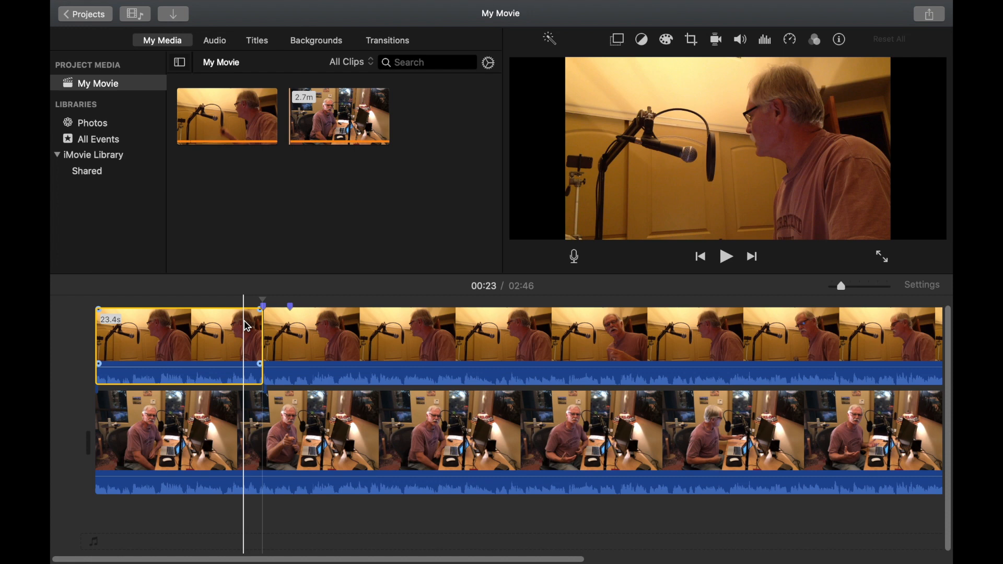
{"action": "key", "text": "Delete"}
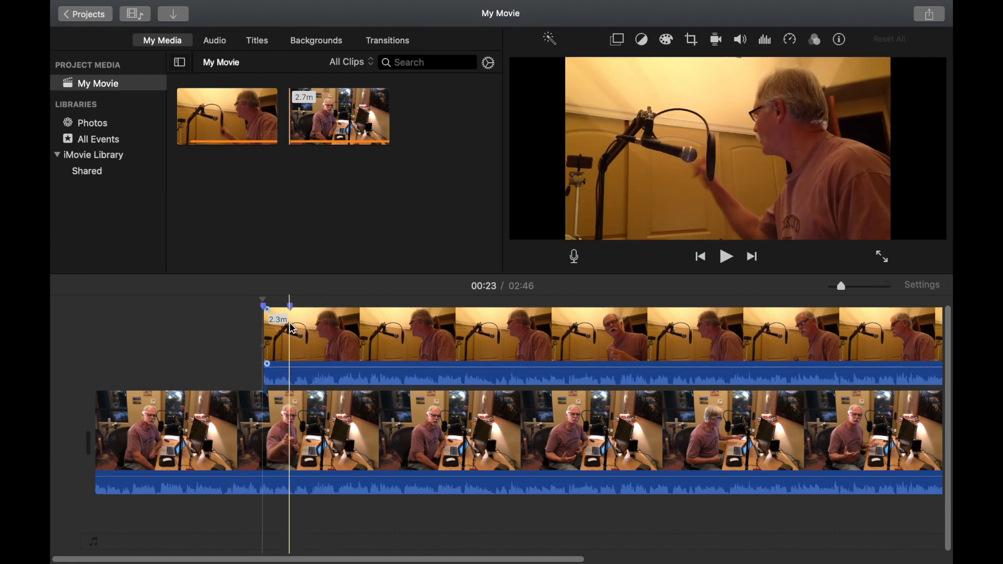
- Select the main-camera clip with the playhead at the 00:23 marker, and turn timeline Snapping off and back on
{"action": "left_click", "coordinate": [291, 329]}
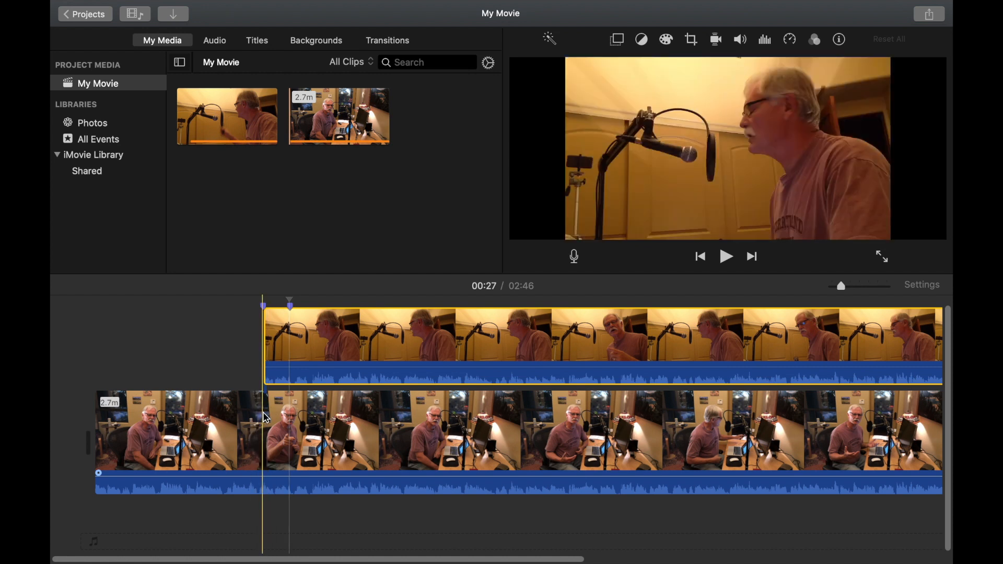
{"action": "left_click", "coordinate": [265, 418]}
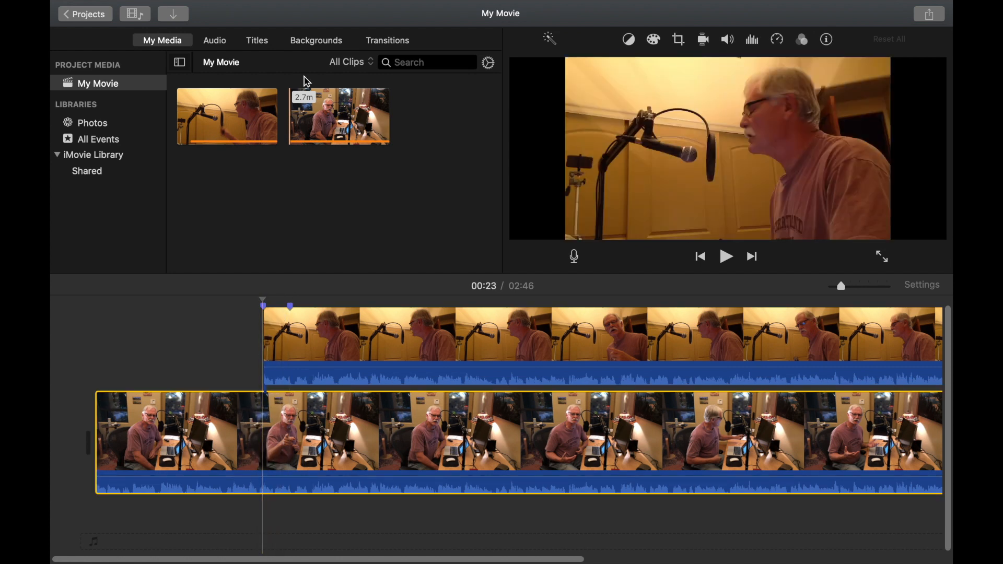
{"action": "mouse_move", "coordinate": [292, 3]}
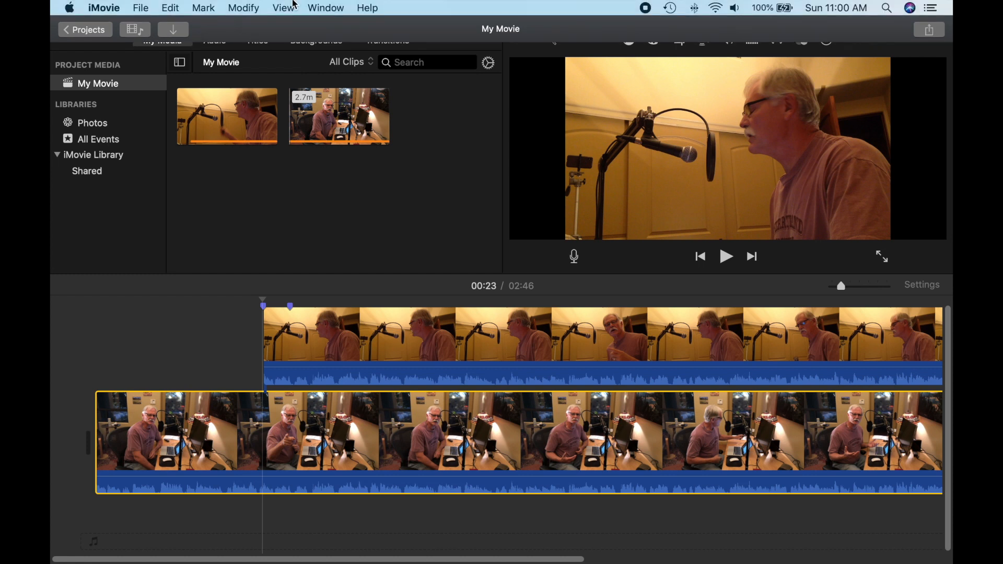
{"action": "left_click", "coordinate": [282, 9]}
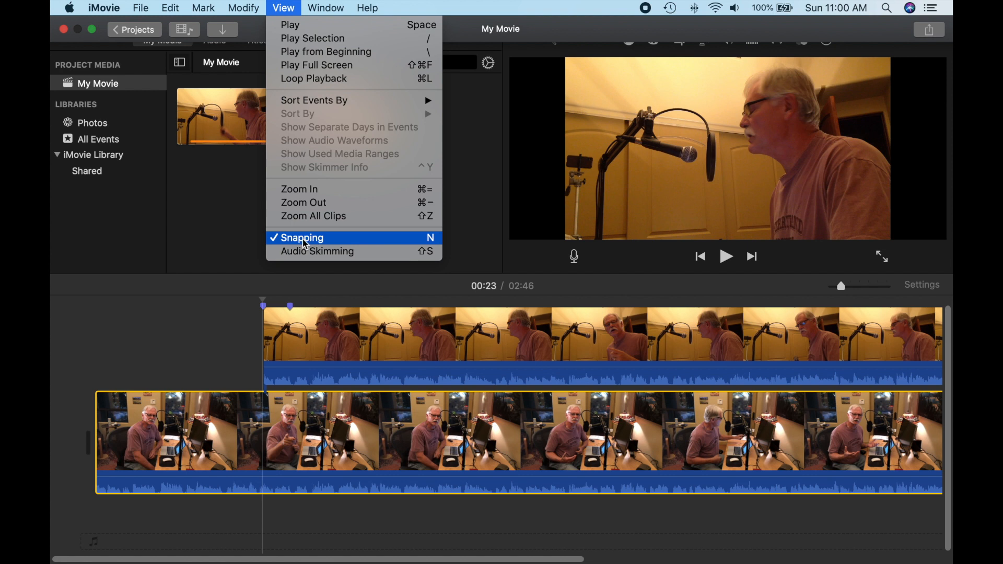
{"action": "left_click", "coordinate": [305, 239]}
{"action": "mouse_move", "coordinate": [285, 4]}
{"action": "left_click", "coordinate": [284, 8]}
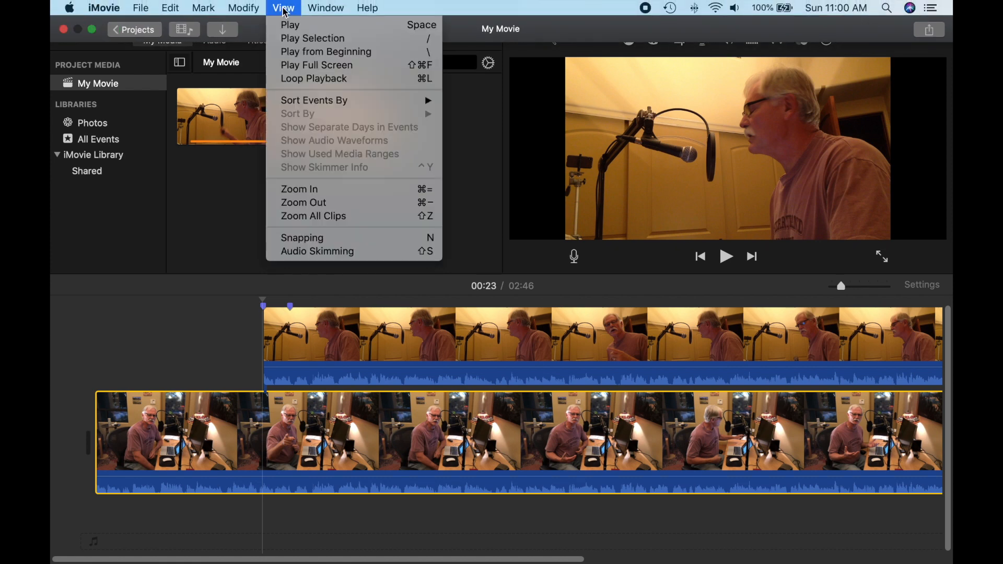
{"action": "left_click", "coordinate": [310, 240]}
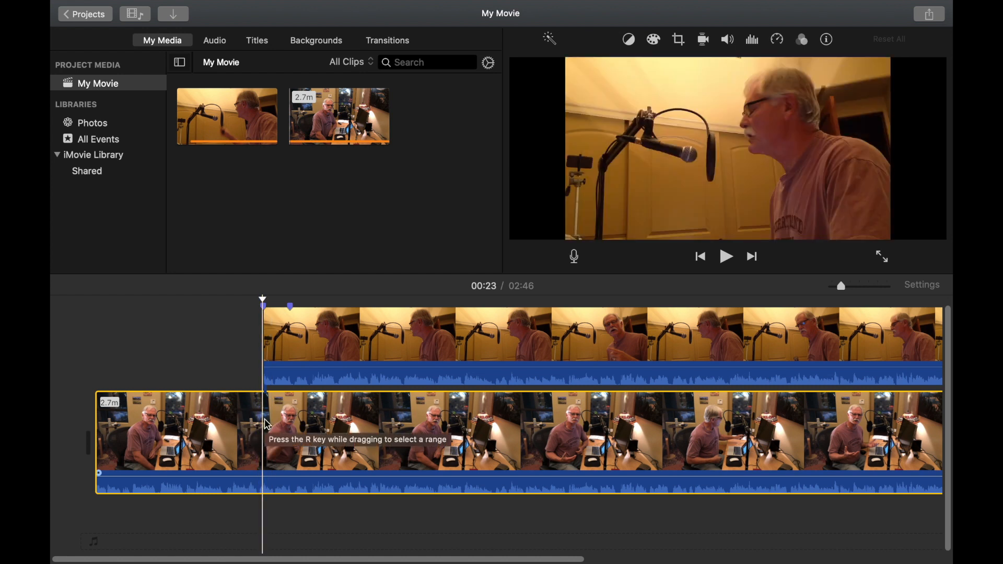
- Split the main-camera clip at 00:23, and split both camera clips together at the 00:27 marker
{"action": "key", "text": "super+b"}
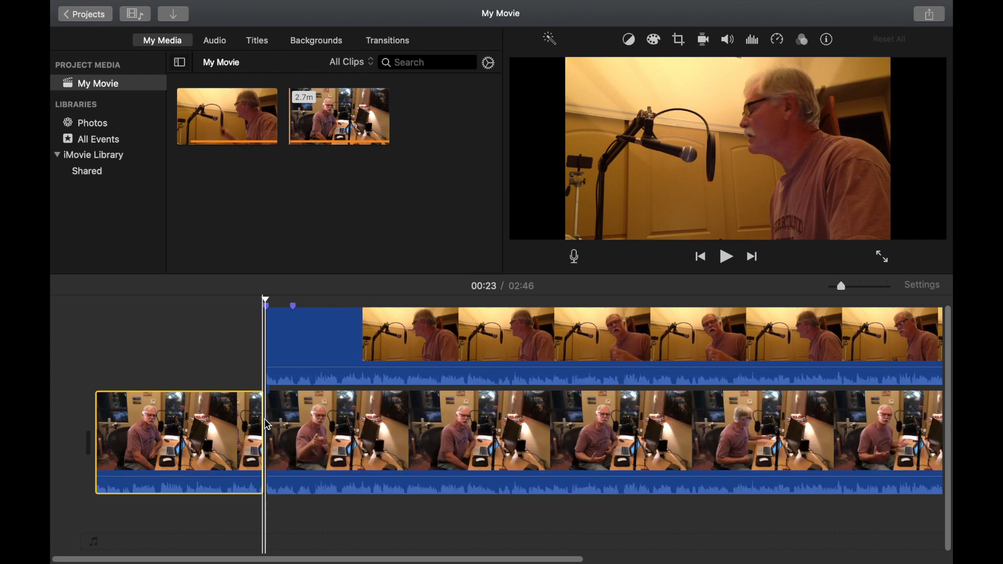
{"action": "left_click", "coordinate": [300, 347]}
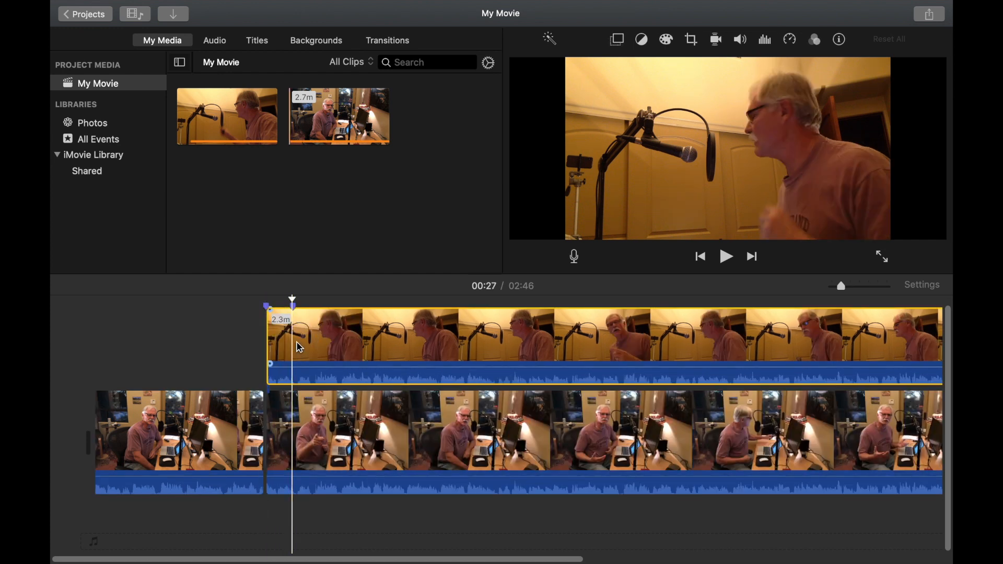
{"action": "left_click", "coordinate": [292, 417]}
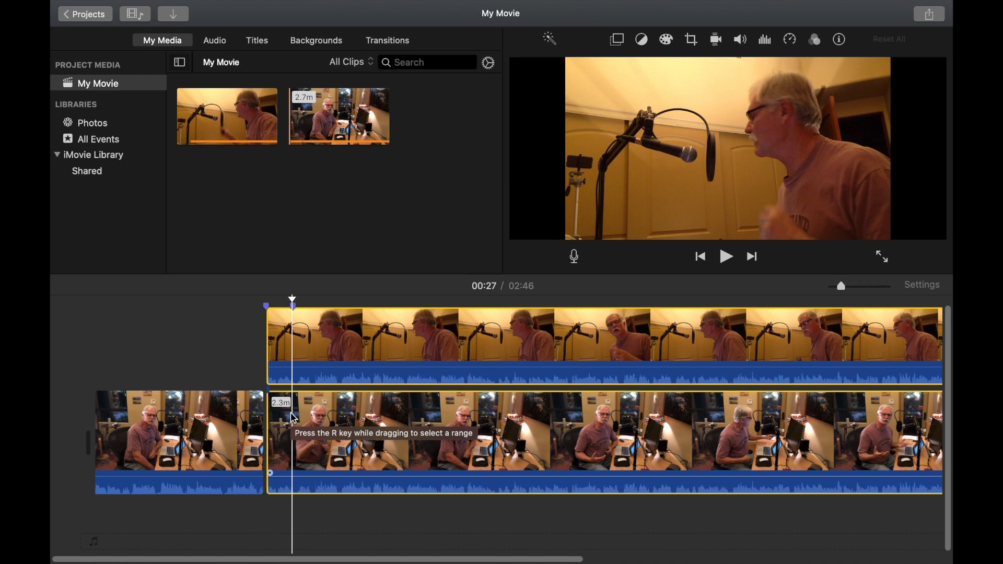
{"action": "left_click", "coordinate": [294, 418]}
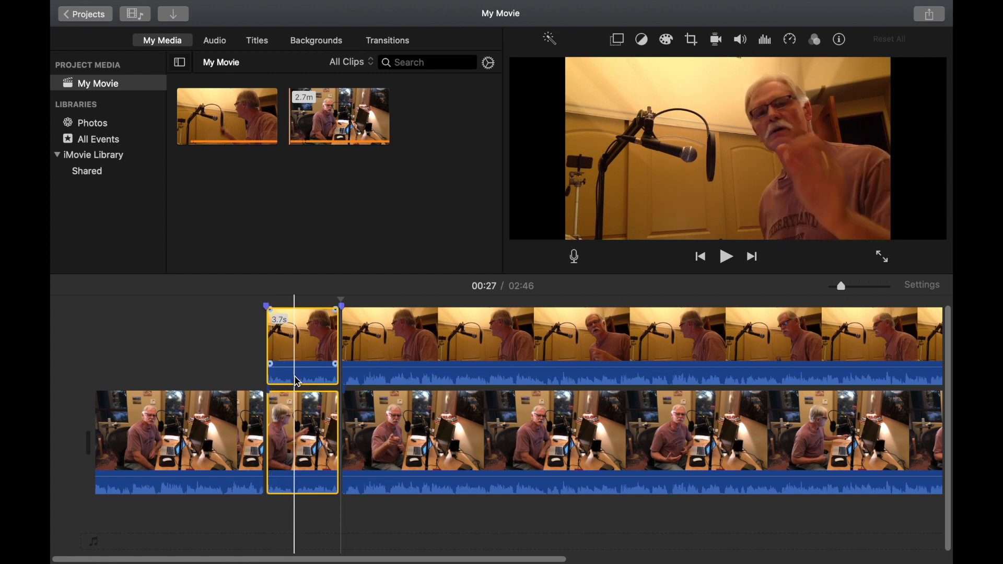
- Move the short side-camera segment earlier above the first main-camera clip, and delete the main-camera segment between 00:23 and 00:27
{"action": "left_click_drag", "start_coordinate": [298, 356], "coordinate": [234, 347]}
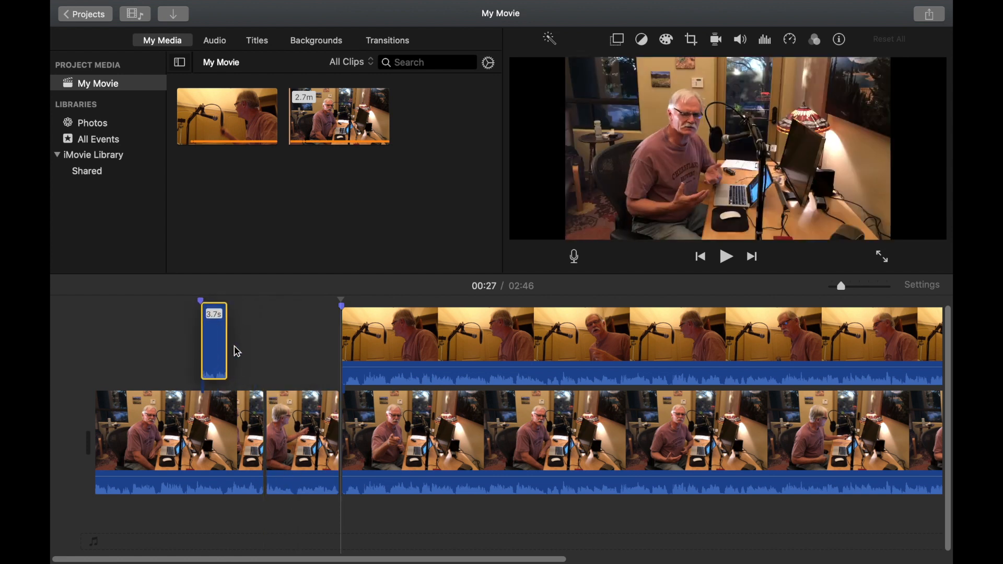
{"action": "left_click", "coordinate": [317, 428]}
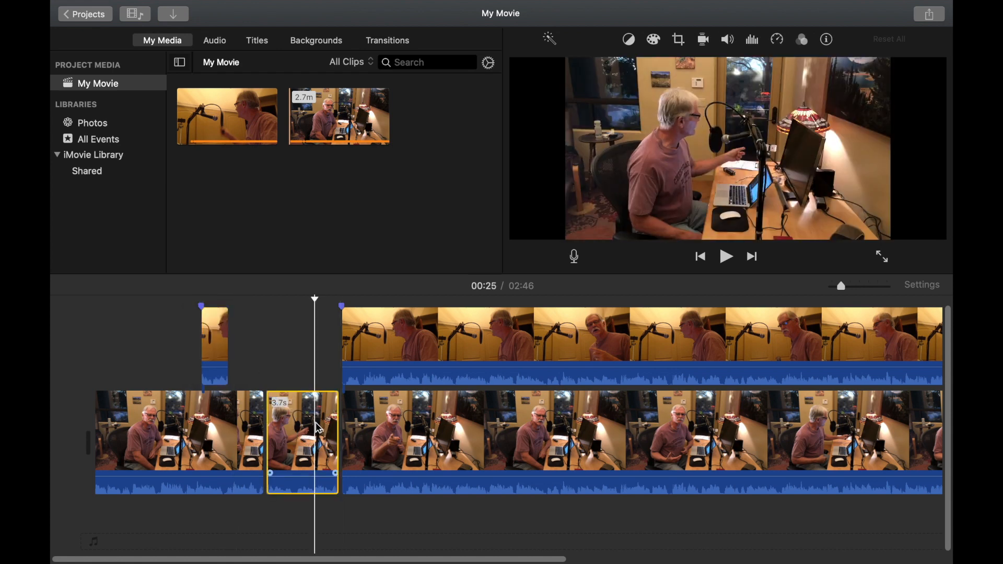
{"action": "key", "text": "Delete"}
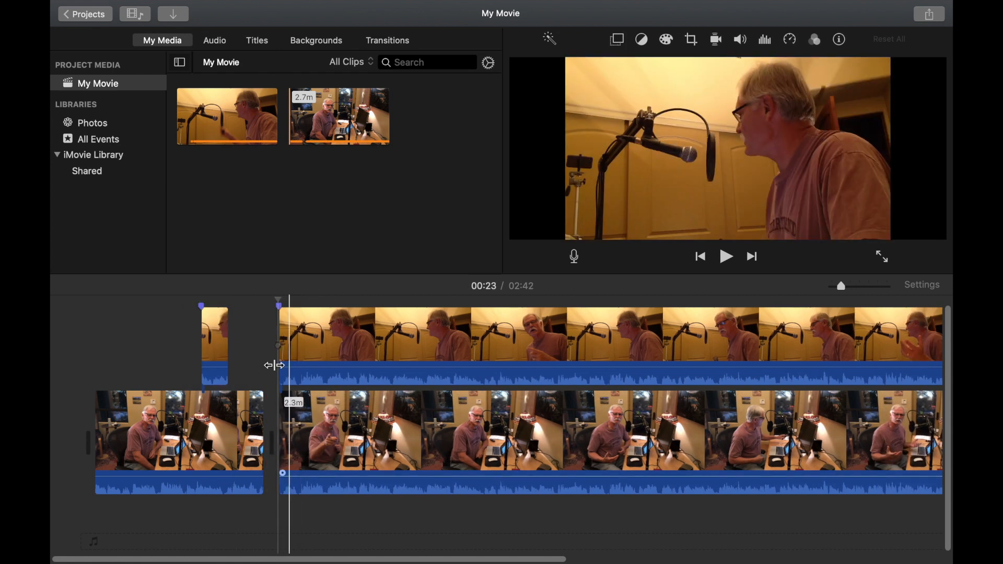
- Move the short side-camera segment into the main track after the first main-camera clip, at 00:23, and play back the cut
{"action": "left_click", "coordinate": [223, 335]}
{"action": "left_click_drag", "start_coordinate": [223, 335], "coordinate": [334, 422]}
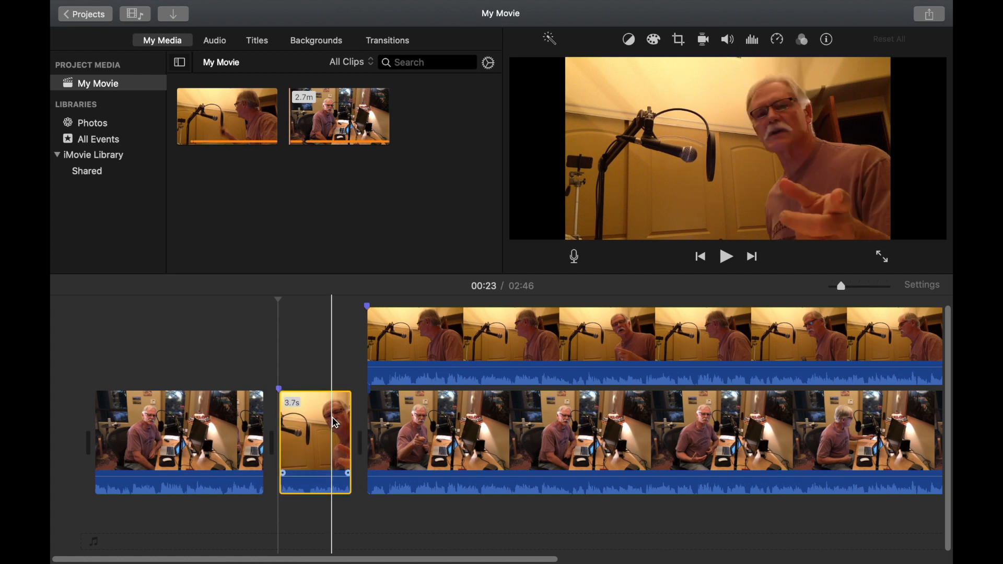
{"action": "left_click", "coordinate": [249, 421]}
{"action": "key", "text": "space"}
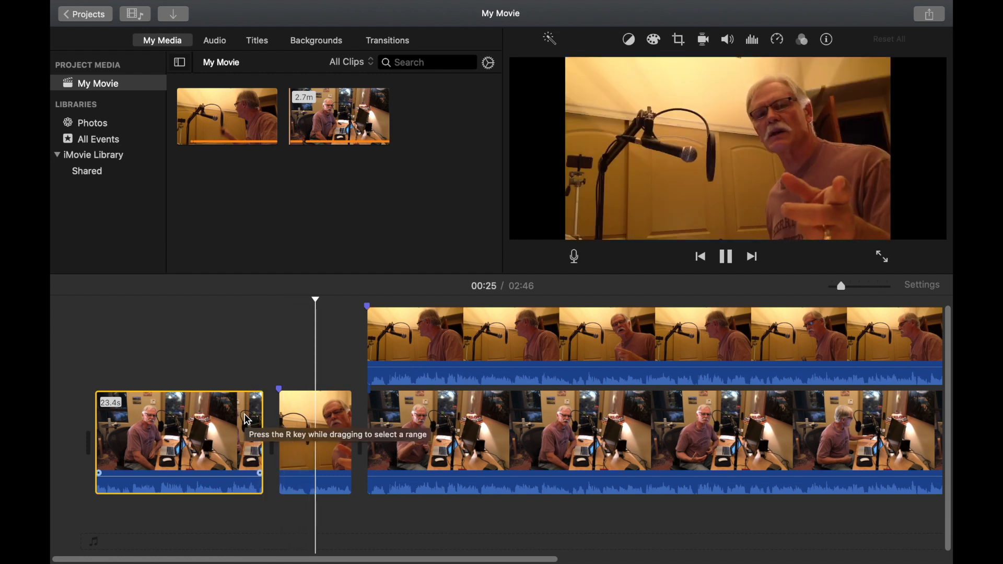
{"action": "key", "text": "space"}
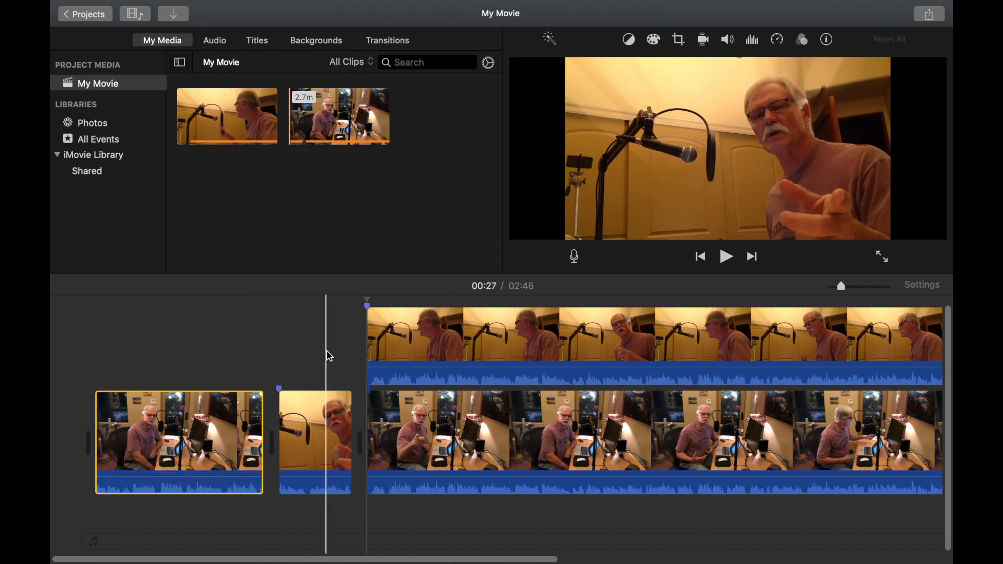
- Add markers to the remaining side-camera clip at 00:52 and 01:07
{"action": "scroll", "coordinate": [512, 407], "scroll_direction": "right", "scroll_amount": 3}
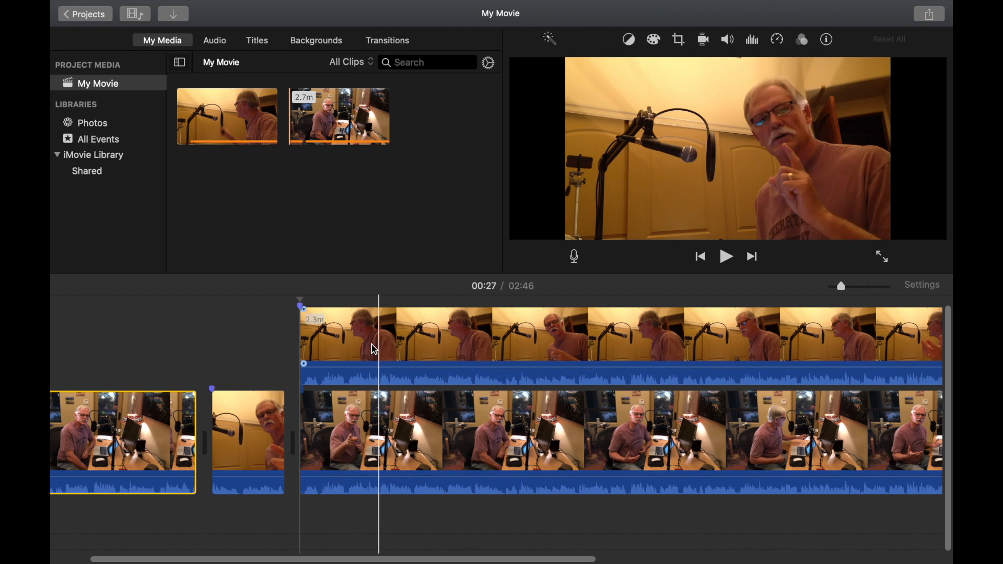
{"action": "left_click", "coordinate": [488, 340]}
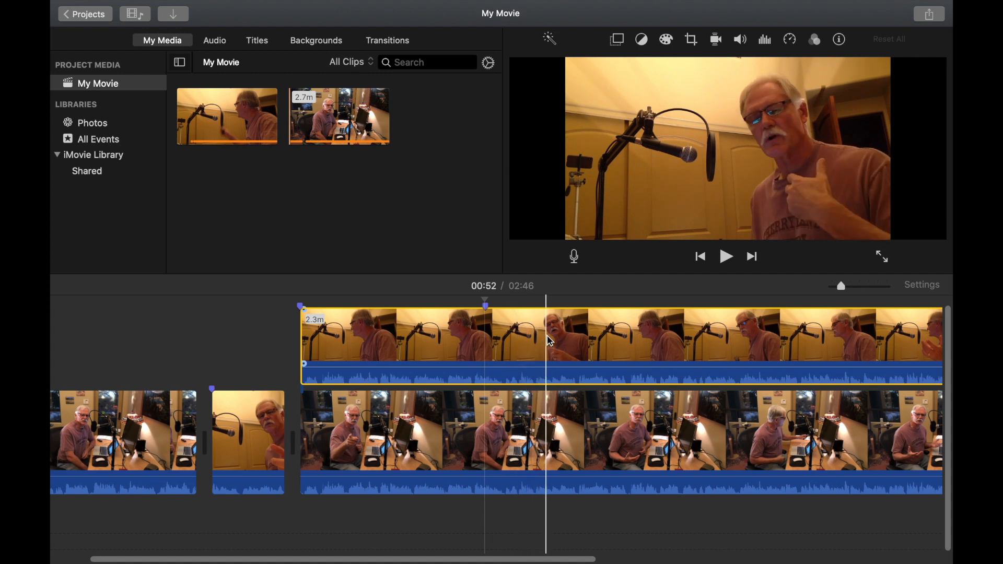
{"action": "left_click", "coordinate": [595, 340]}
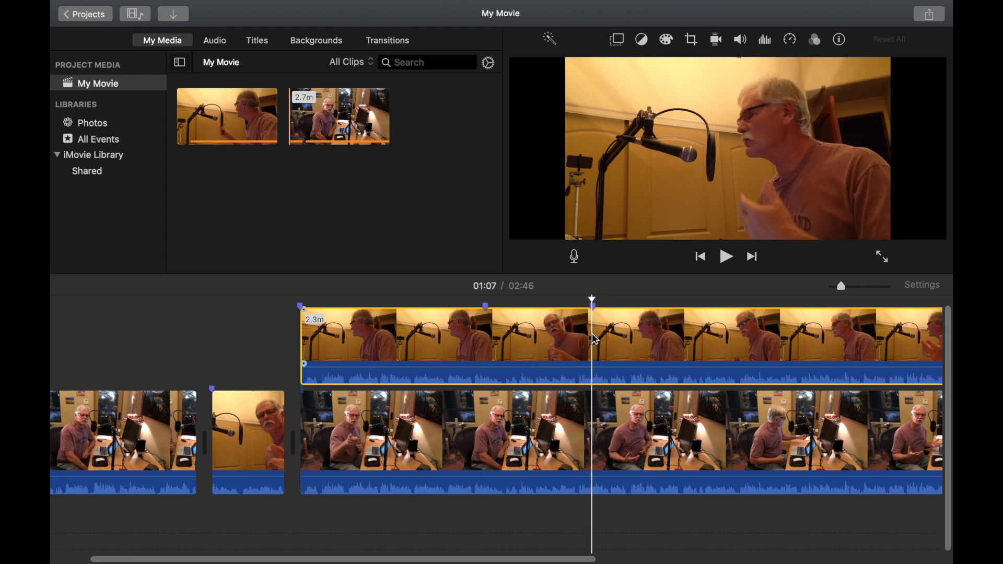
- Select the side-camera and main-camera clips together and split both at the 00:52 marker
{"action": "left_click", "coordinate": [490, 349]}
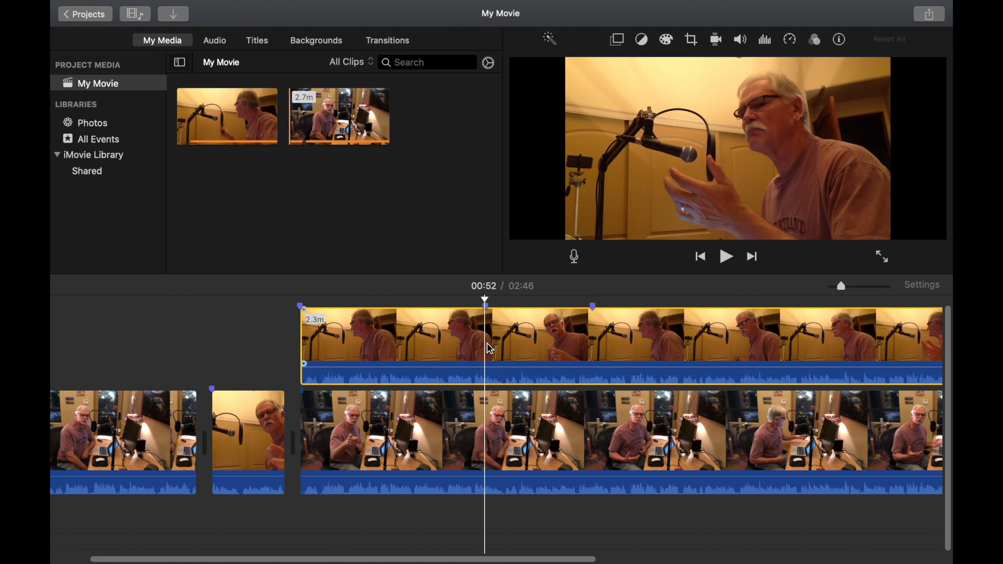
{"action": "left_click", "coordinate": [487, 418]}
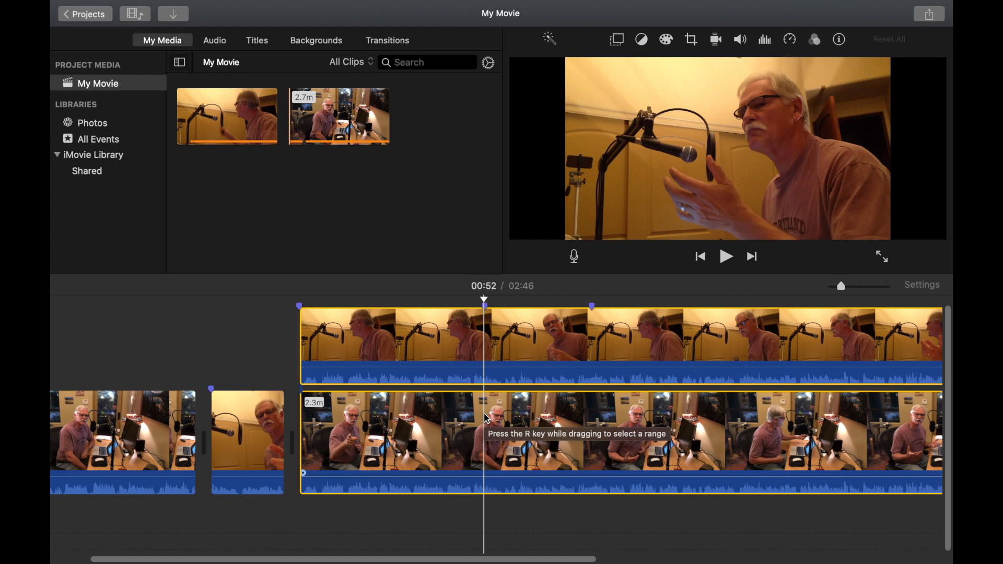
{"action": "key", "text": "super+b"}
- Delete the side-camera segment between 00:27 and 00:52, leaving the main-camera segment beneath it
{"action": "left_click", "coordinate": [258, 348]}
{"action": "left_click", "coordinate": [343, 343]}
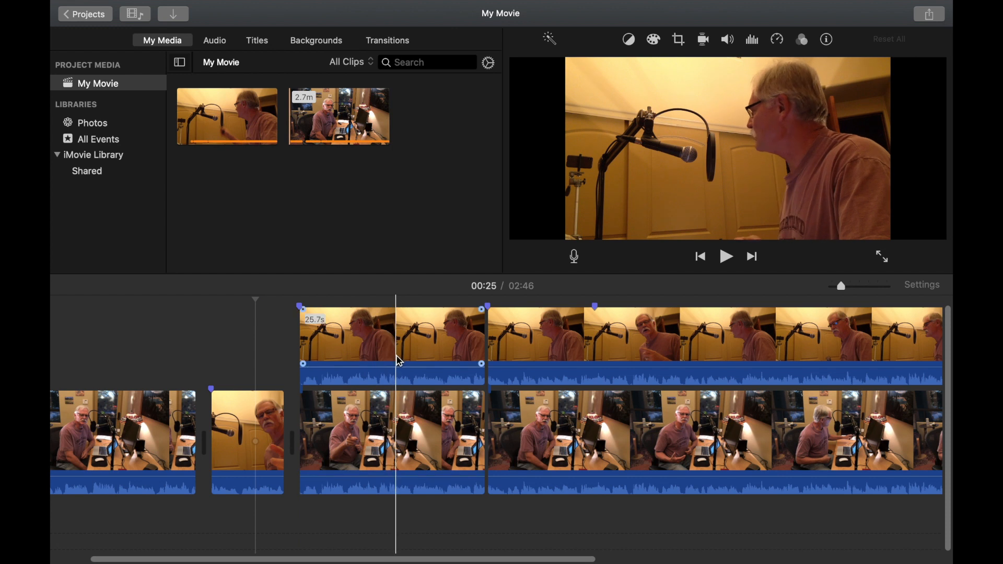
{"action": "left_click", "coordinate": [407, 344]}
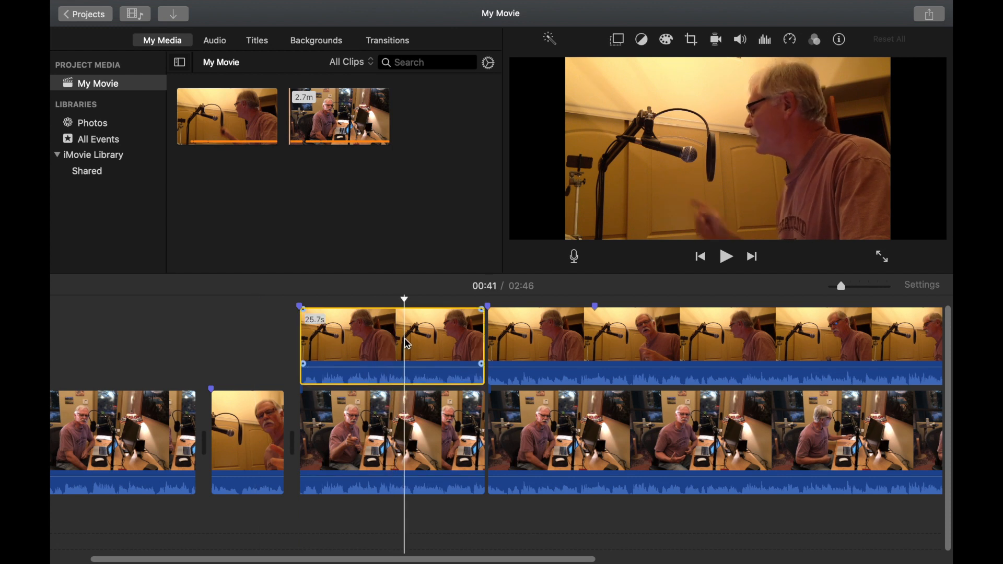
{"action": "key", "text": "Delete"}
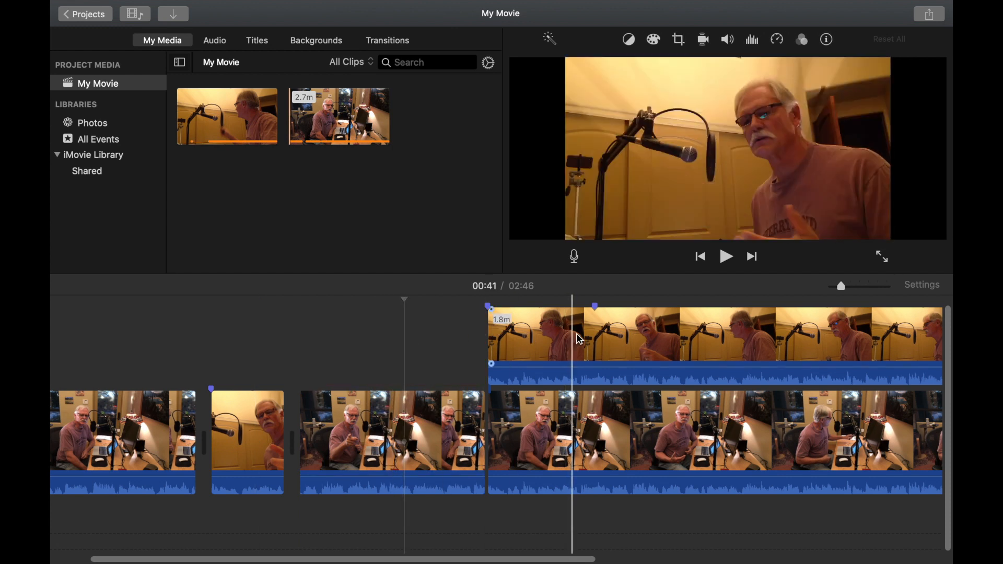
- Select the side-camera and main-camera clips together and split both at the 01:07 marker
{"action": "left_click", "coordinate": [596, 339]}
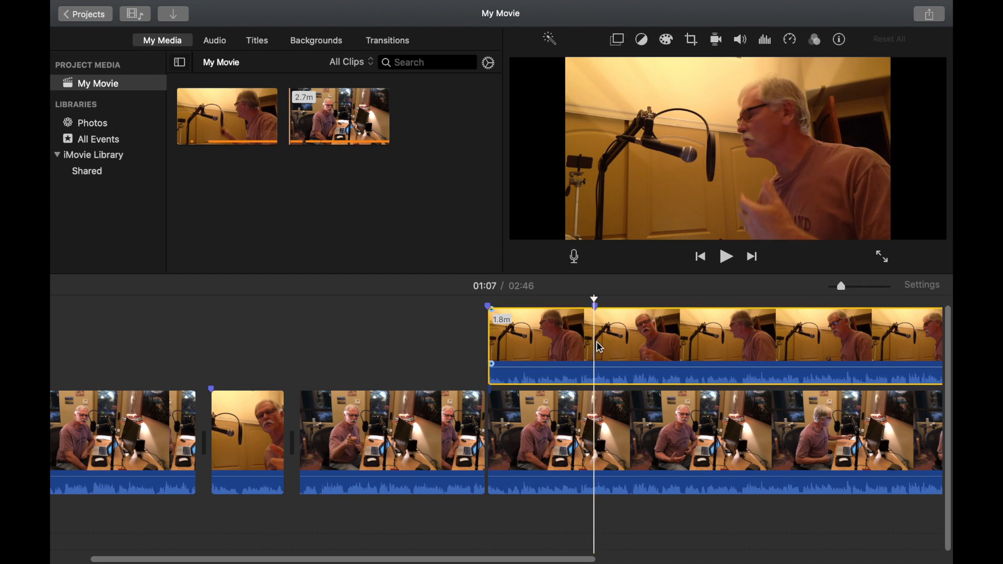
{"action": "left_click", "coordinate": [599, 426], "text": "super"}
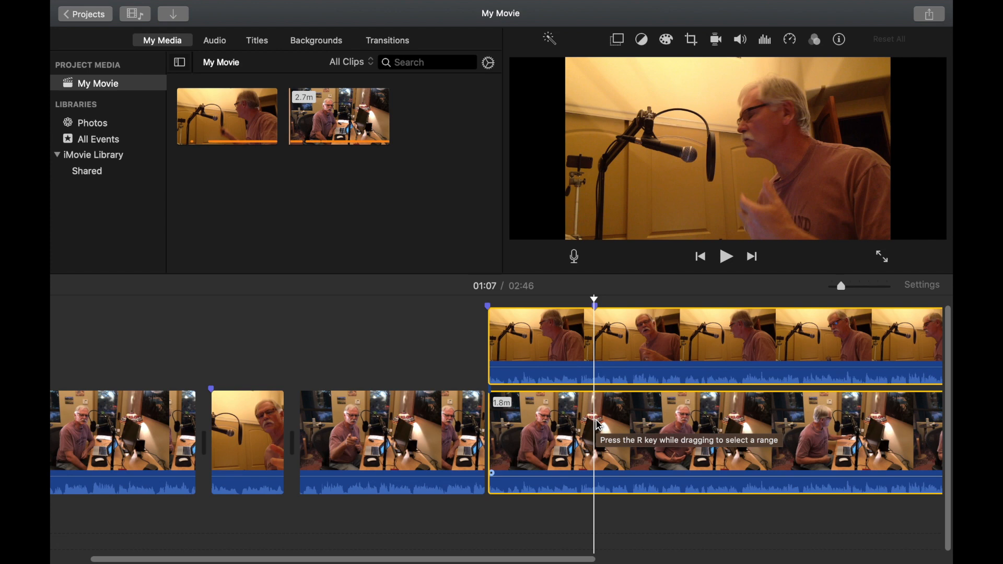
{"action": "key", "text": "super+b"}
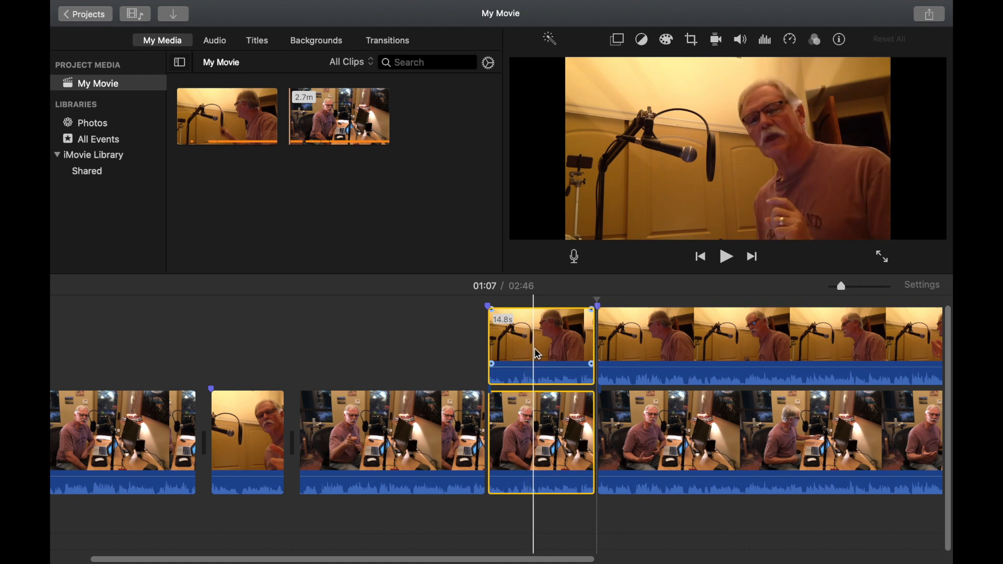
- Move the side-camera segment between 00:52 and 01:07 into the main track, and delete the matching main-camera segment it replaces
{"action": "left_click_drag", "start_coordinate": [537, 349], "coordinate": [549, 450]}
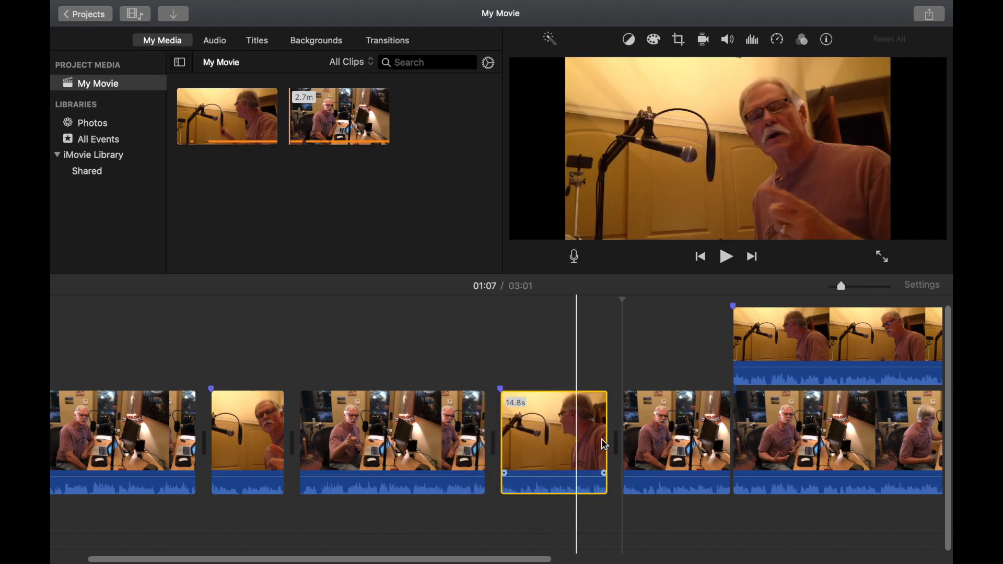
{"action": "left_click", "coordinate": [661, 439]}
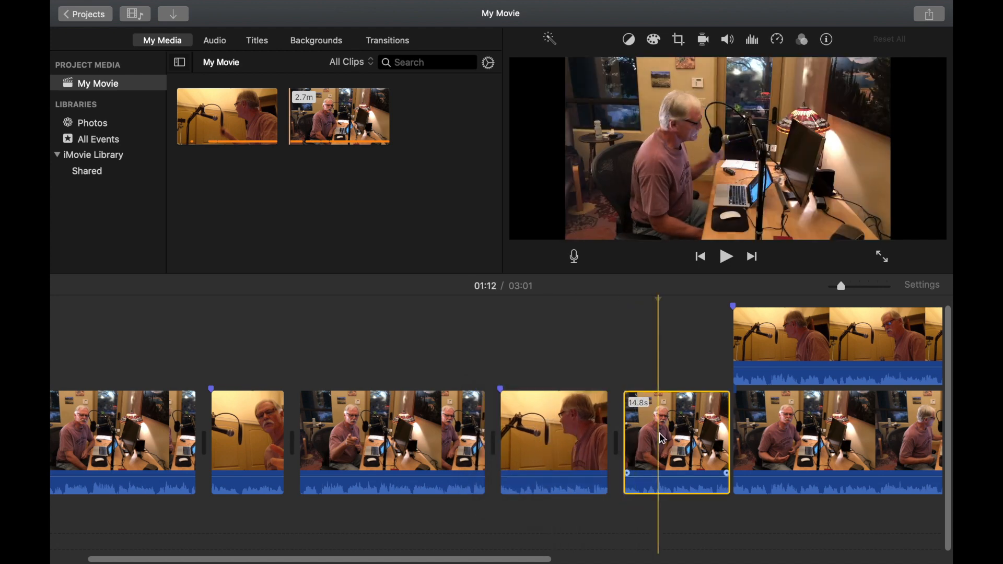
{"action": "key", "text": "Delete"}
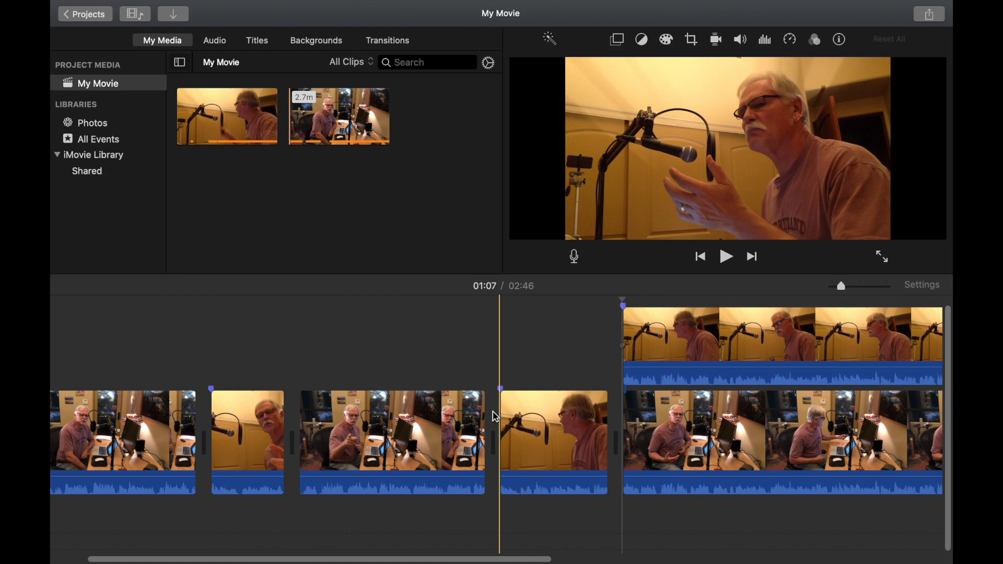
{"action": "key", "text": "space"}
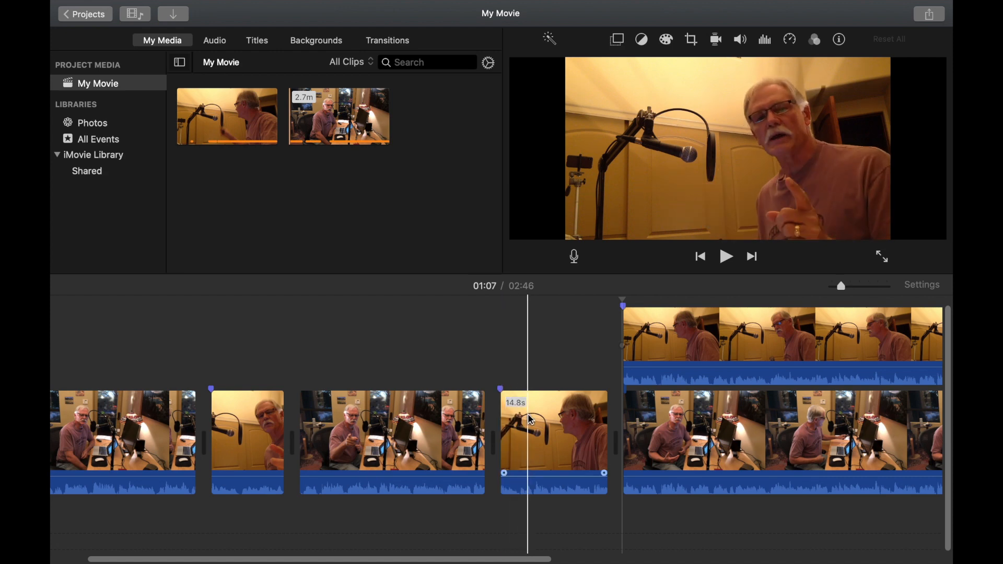
{"action": "key", "text": "space"}
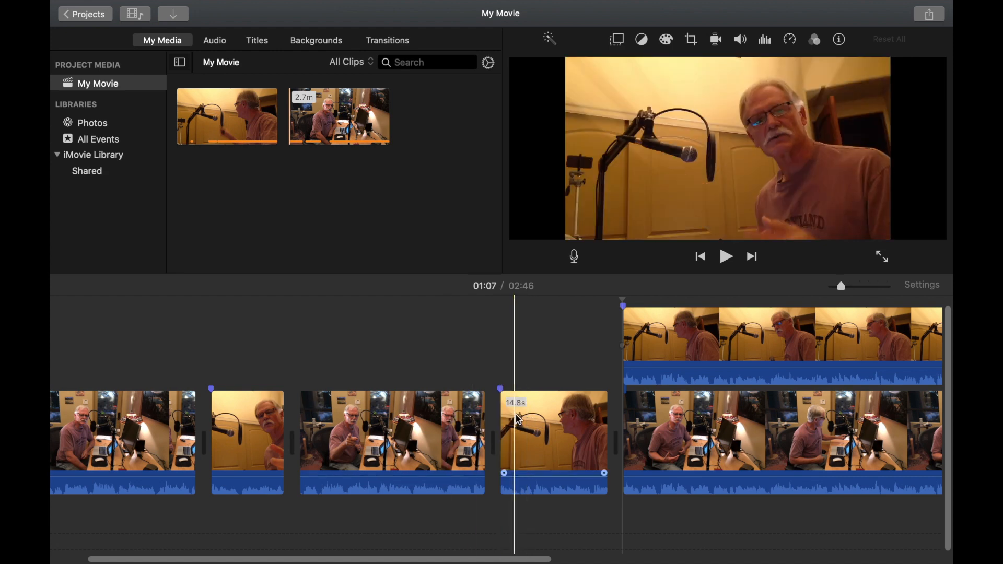